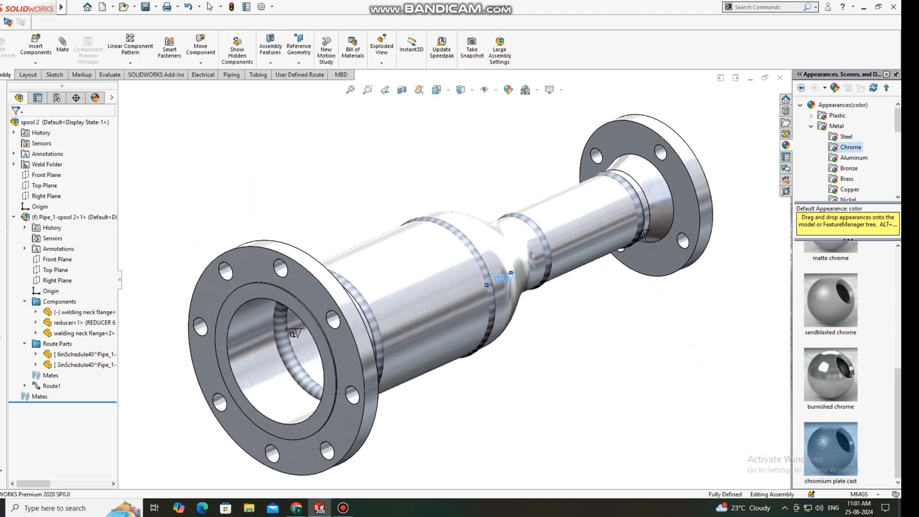
# Step: Create a new assembly without inserting a component and set its scene to Plain White
pyautogui.scroll(-2, 331, 447)
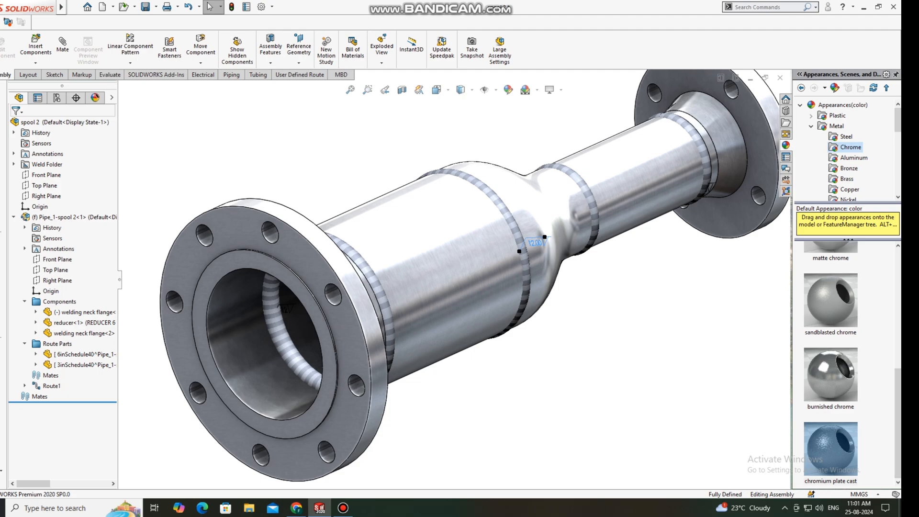
pyautogui.scroll(1, 330, 448)
pyautogui.click(75, 8)
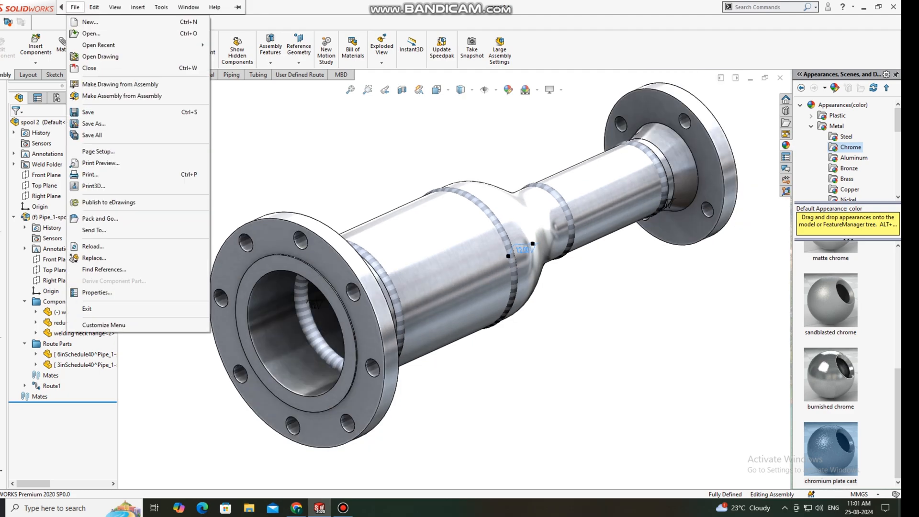
pyautogui.click(90, 22)
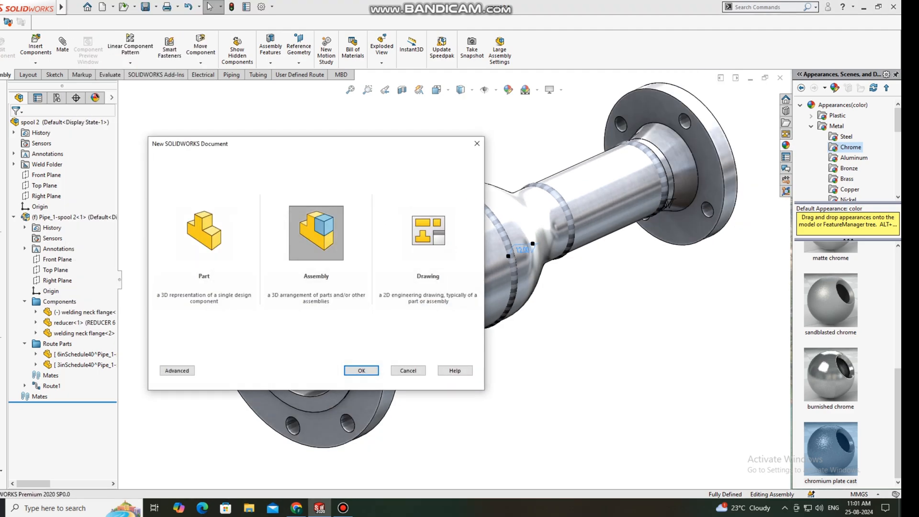
pyautogui.press('Return')
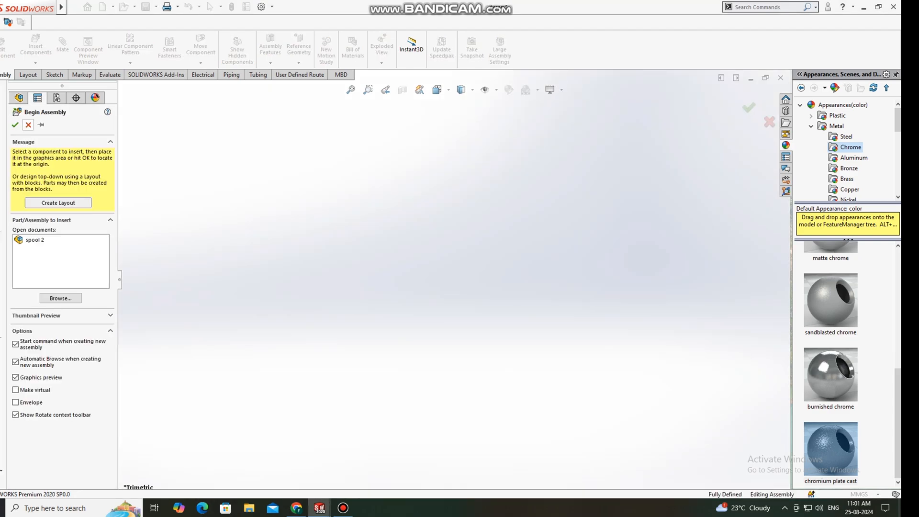
pyautogui.click(28, 125)
pyautogui.click(537, 90)
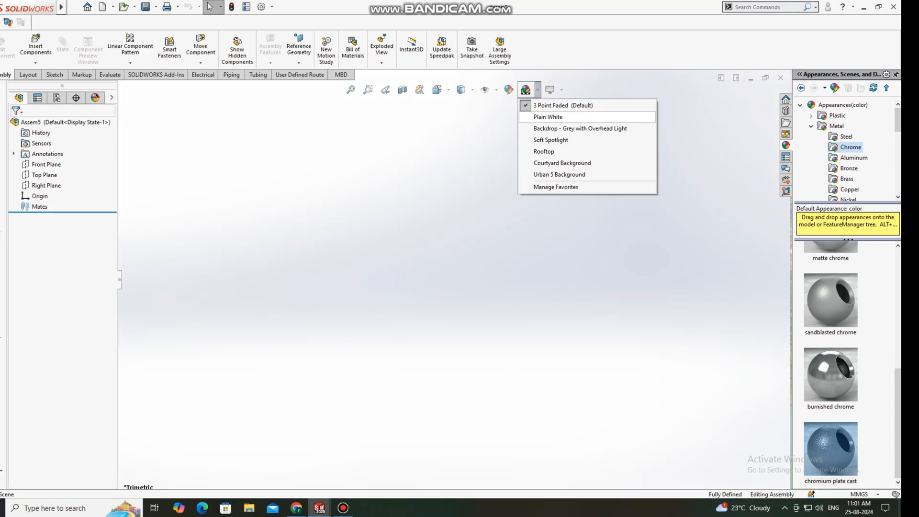
pyautogui.click(555, 117)
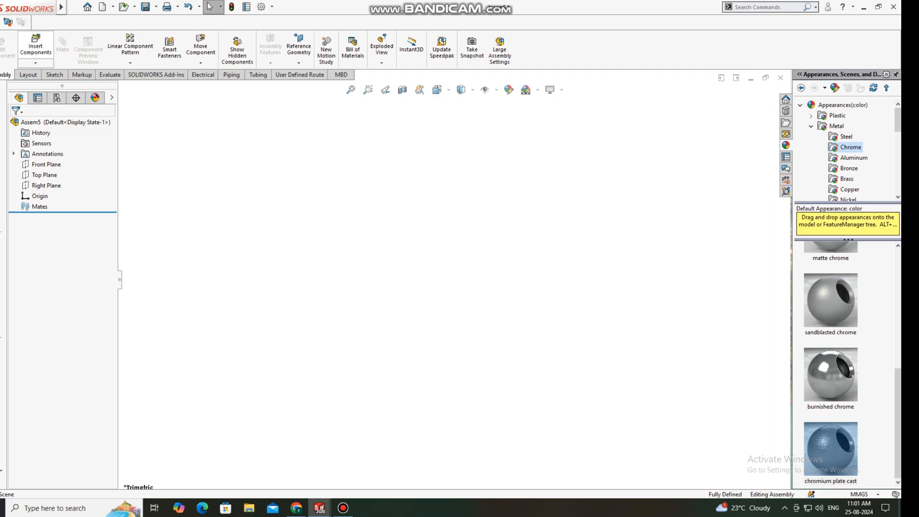
# Step: Insert a welding neck flange from the piping design library using the WNeck Flange 150-NPS6 configuration
pyautogui.click(231, 75)
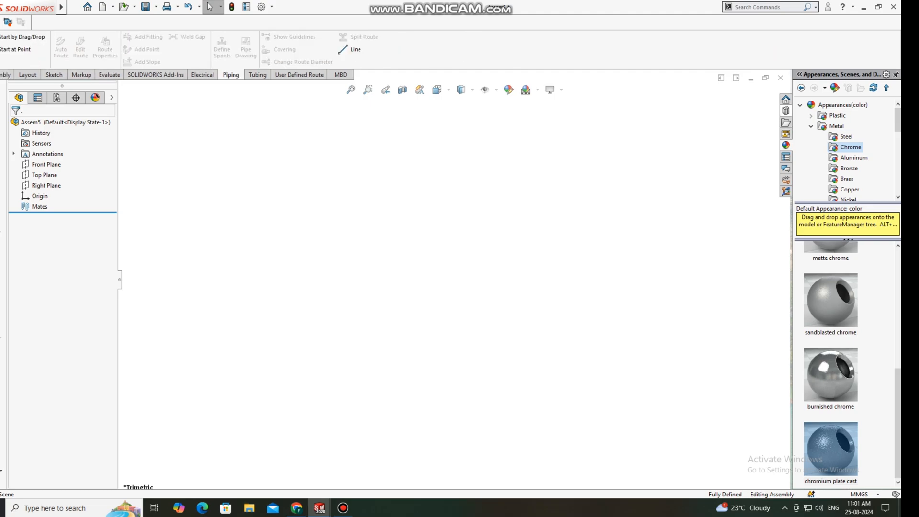
pyautogui.click(785, 111)
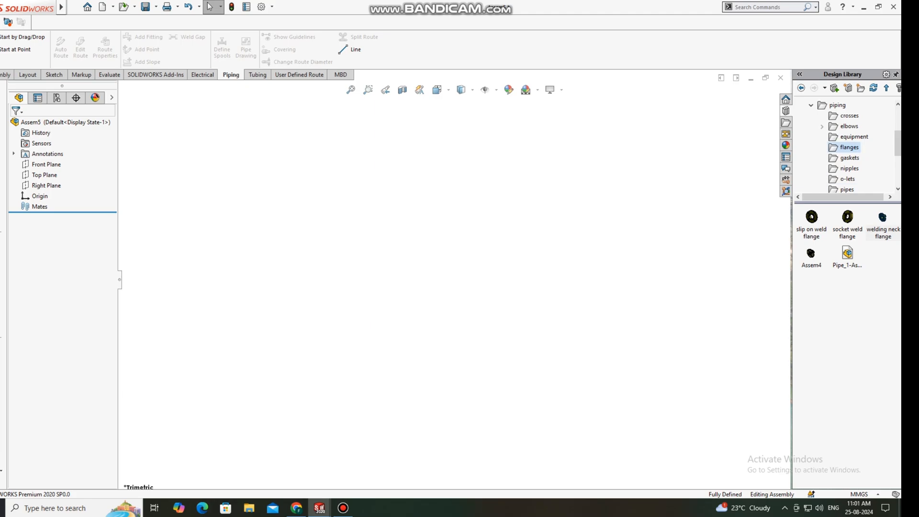
pyautogui.moveTo(882, 218); pyautogui.dragTo(297, 306)
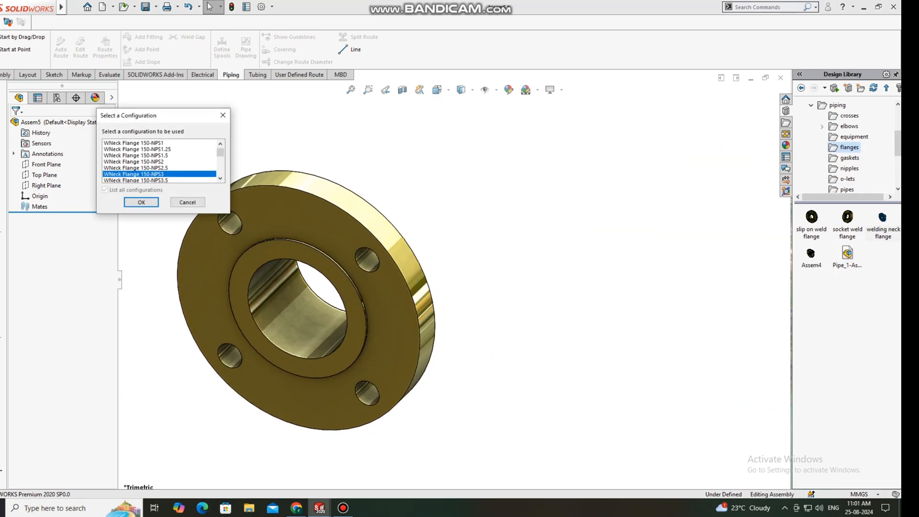
pyautogui.scroll(-1, 160, 161)
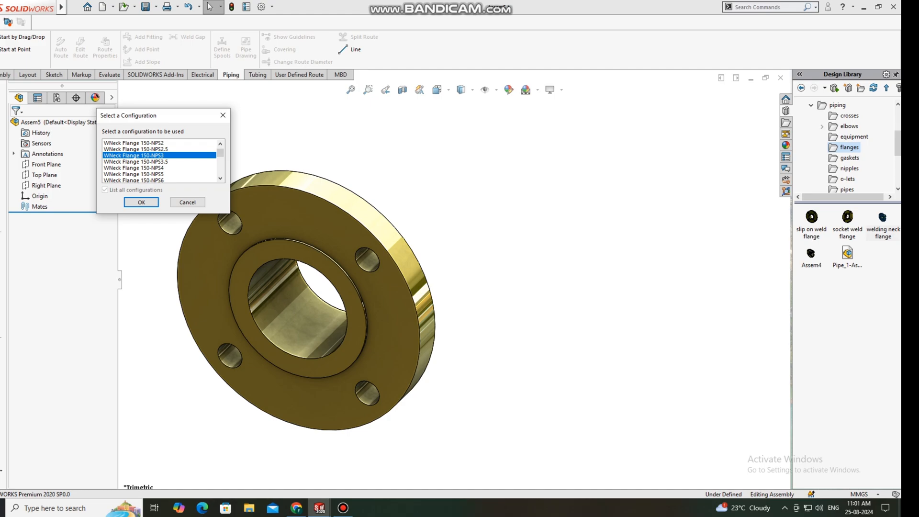
pyautogui.click(138, 180)
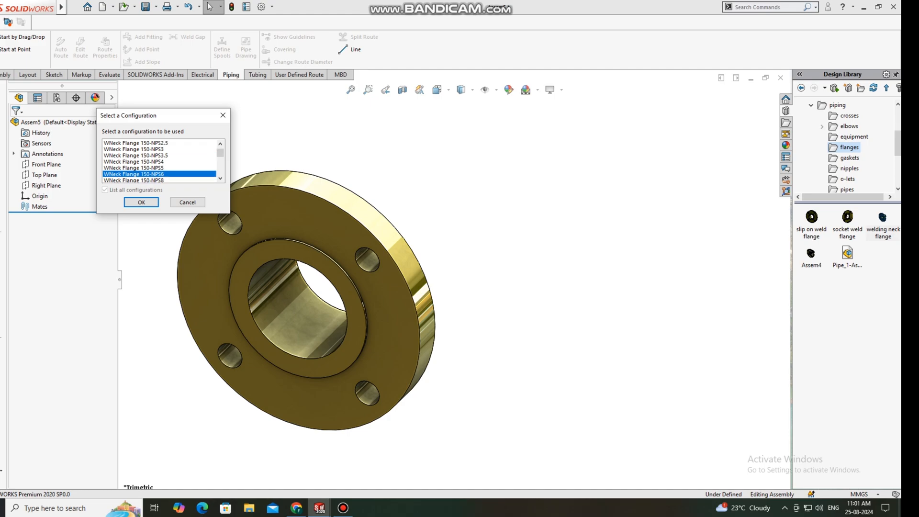
pyautogui.click(141, 202)
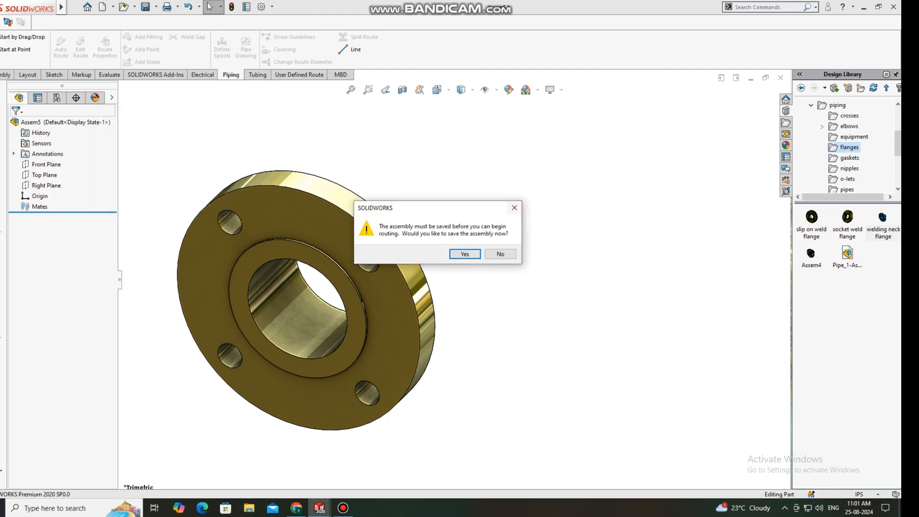
# Step: Save the assembly as Assem5 on the Desktop and accept the route properties with Pipe 6 in, Sch 40
pyautogui.press('Return')
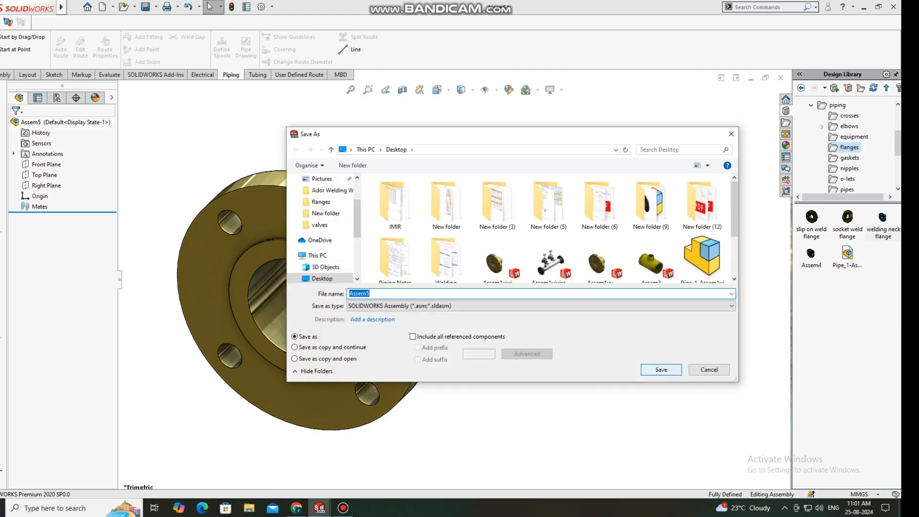
pyautogui.press('Return')
pyautogui.press('Return')
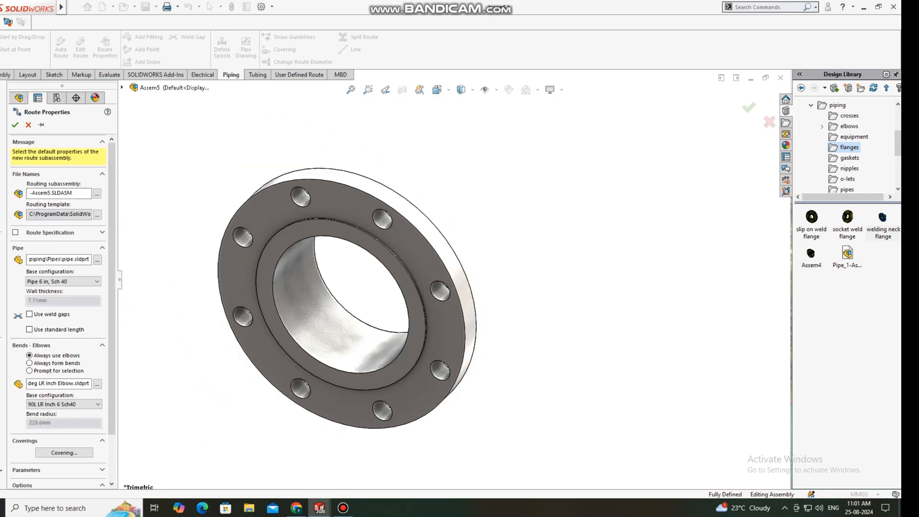
pyautogui.click(15, 125)
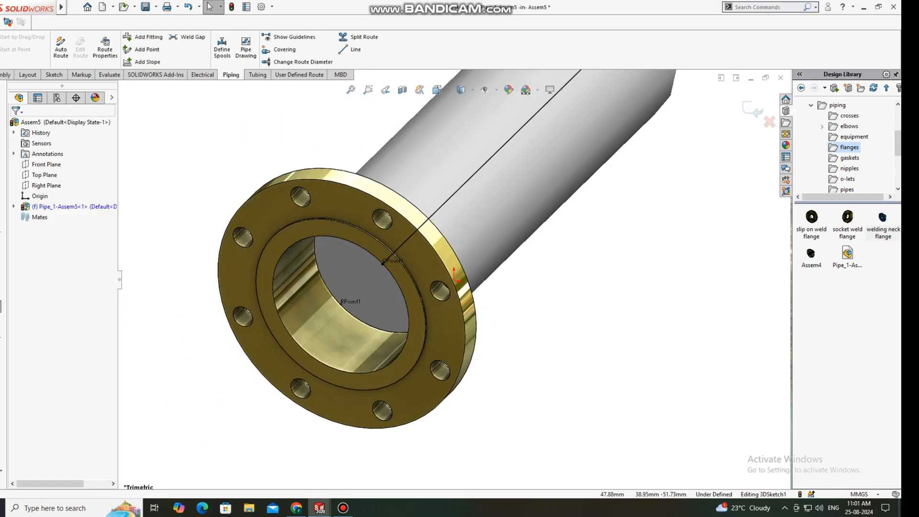
# Step: Shorten the pipe stub by moving its free end point to about 417 mm from the flange face
pyautogui.scroll(3, 450, 297)
pyautogui.moveTo(449, 297); pyautogui.dragTo(421, 382, button='middle')
pyautogui.scroll(1, 443, 271)
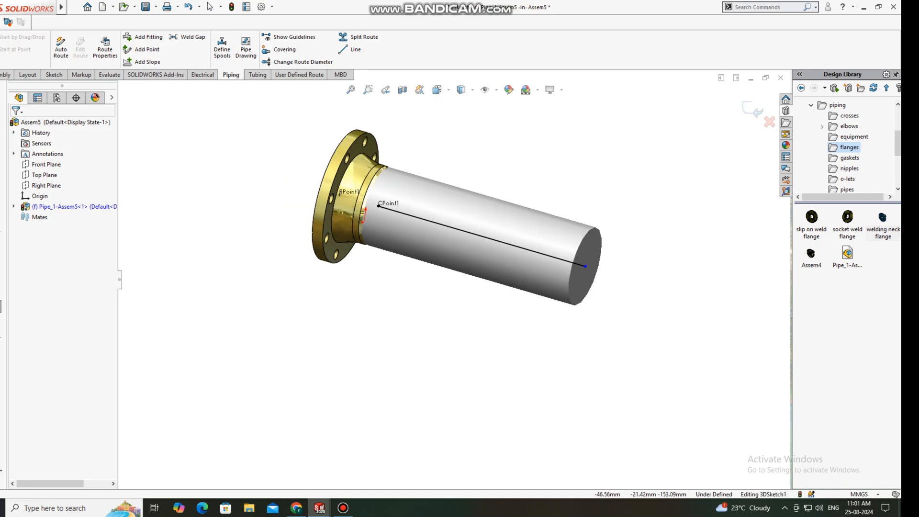
pyautogui.keyDown('ctrl'); pyautogui.moveTo(442, 271); pyautogui.dragTo(458, 324, button='middle'); pyautogui.keyUp('ctrl')
pyautogui.scroll(-1, 458, 324)
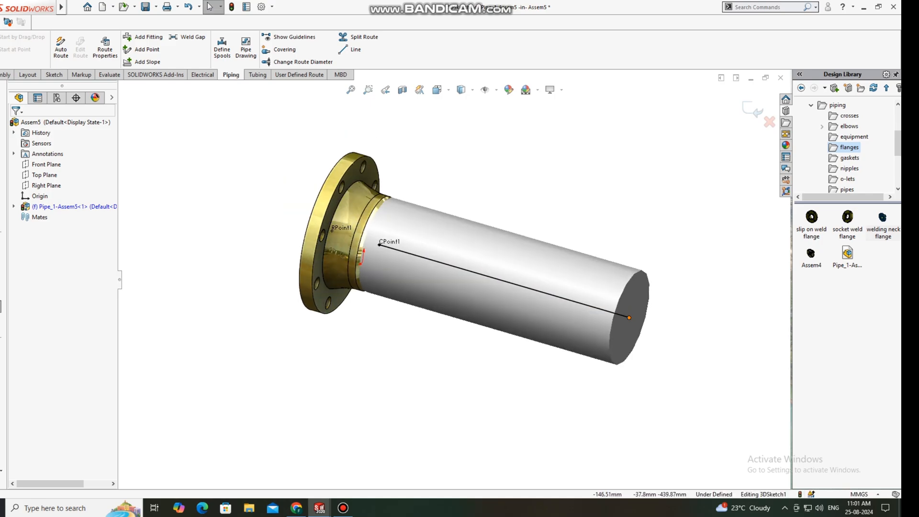
pyautogui.click(553, 295)
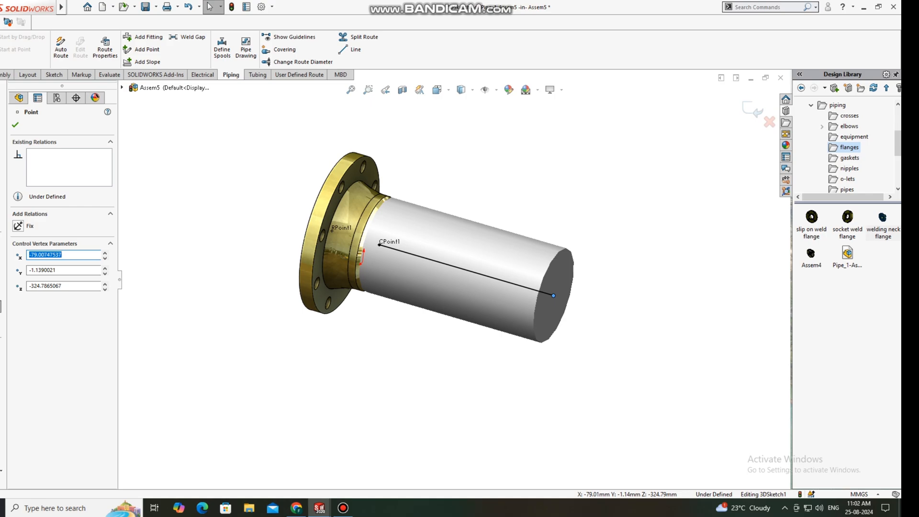
# Step: Dimension the distance from the flange's raised face to the pipe's free end point as 282+70 mm
pyautogui.moveTo(459, 287); pyautogui.dragTo(529, 258, button='middle')
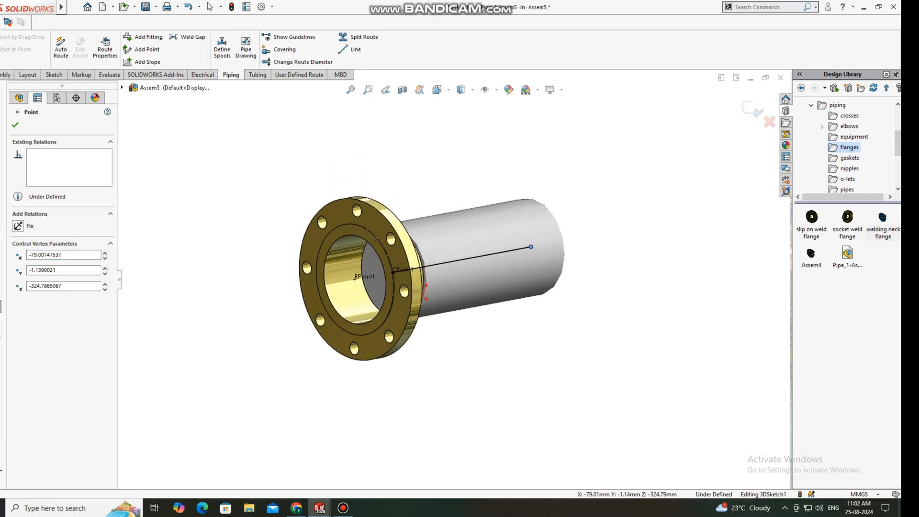
pyautogui.click(54, 75)
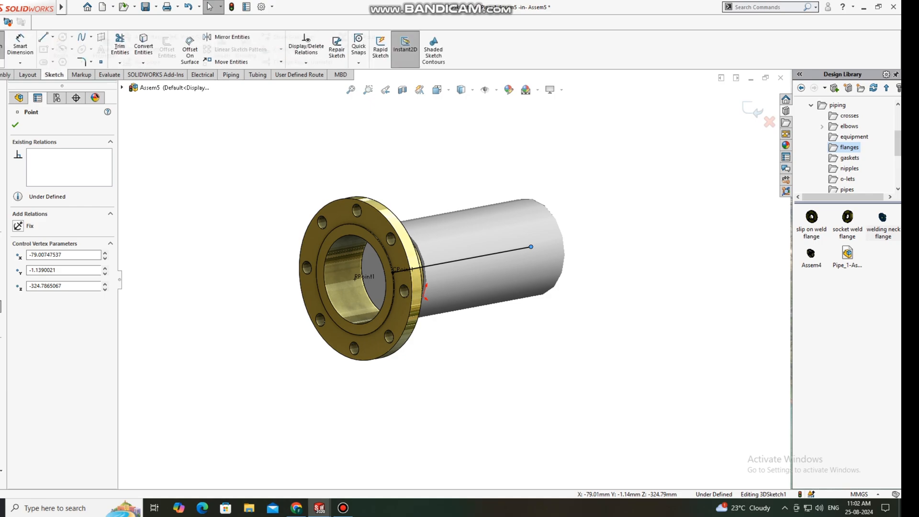
pyautogui.click(20, 43)
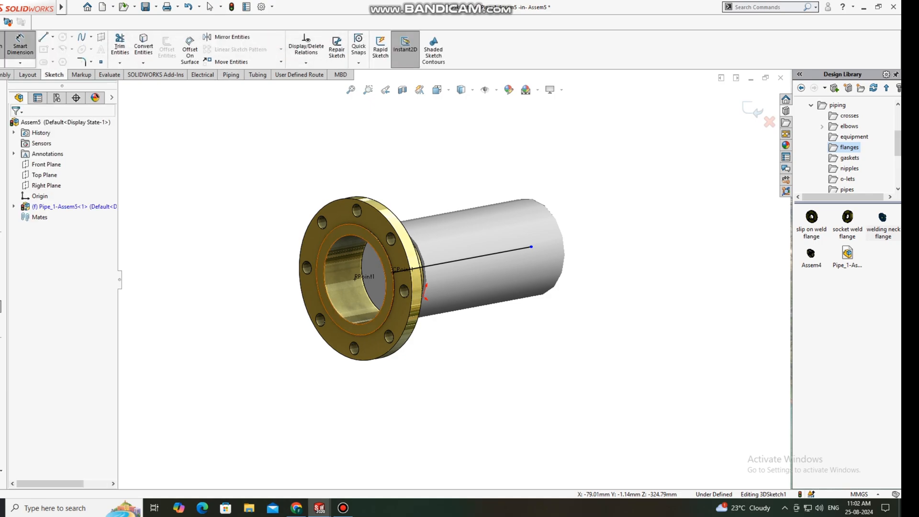
pyautogui.click(359, 329)
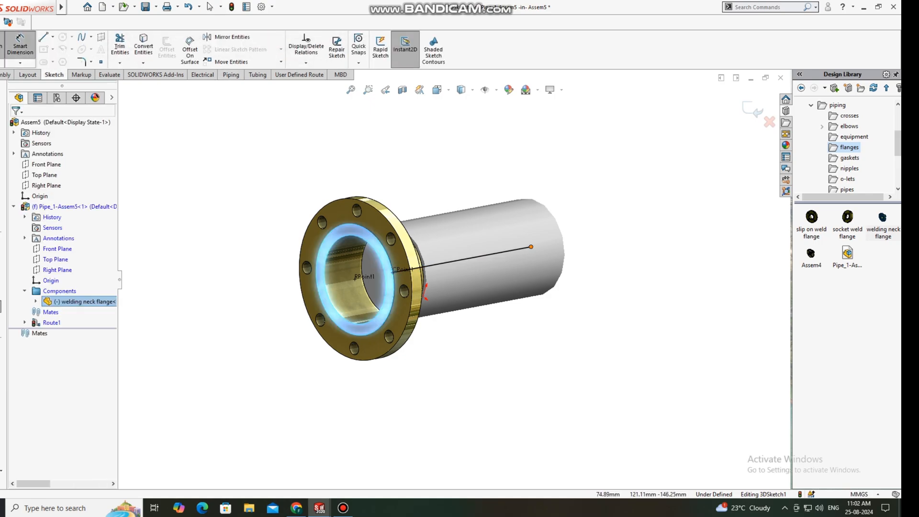
pyautogui.click(531, 247)
pyautogui.click(424, 411)
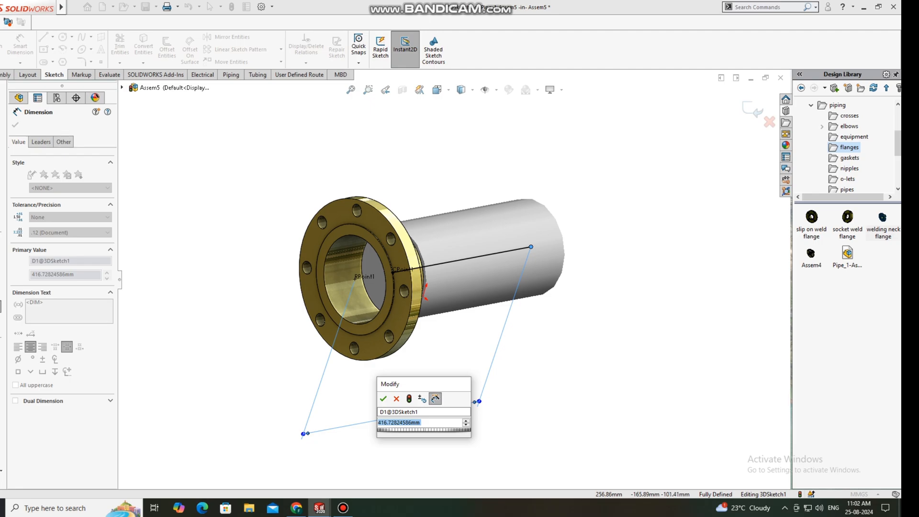
pyautogui.write('282')
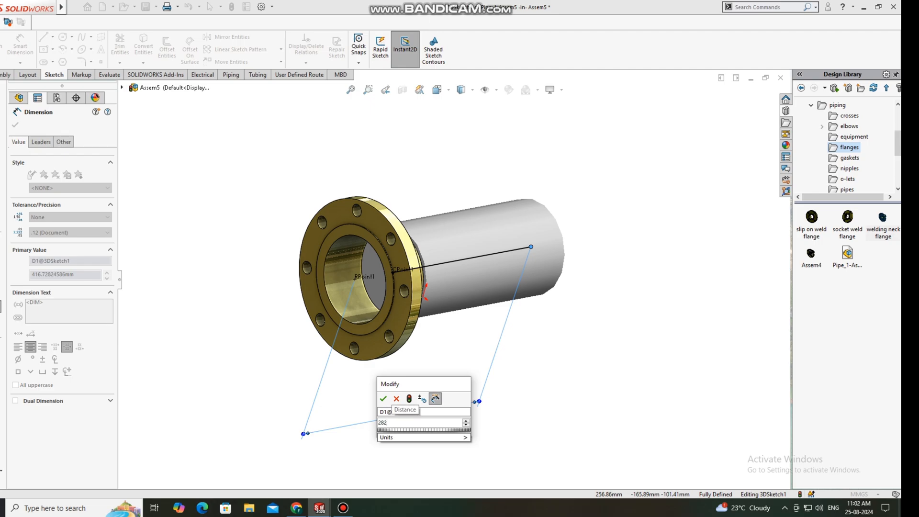
pyautogui.write('+70')
pyautogui.press('Return')
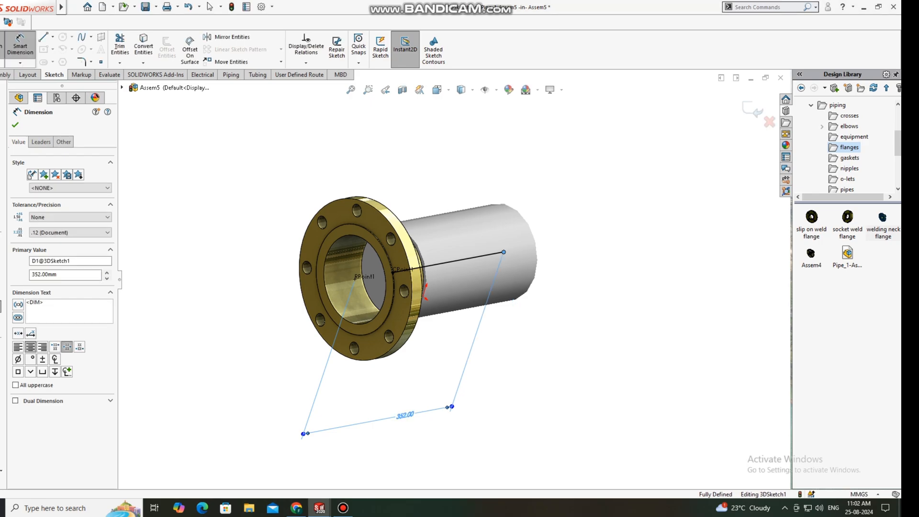
pyautogui.press('Escape')
# Step: Insert one concentric reducer at the pipe's free end using the REDUCER 6 x 3 SCH 40 configuration
pyautogui.moveTo(483, 344)
pyautogui.mouseDown(button='middle')
pyautogui.moveTo(402, 347)
pyautogui.moveTo(486, 335)
pyautogui.mouseUp(button='middle')
pyautogui.scroll(-1, 486, 335)
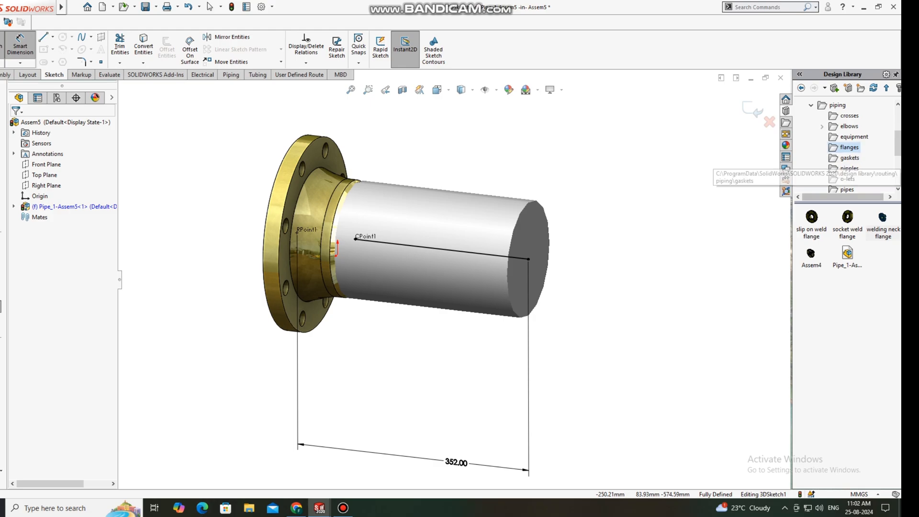
pyautogui.scroll(-1, 851, 146)
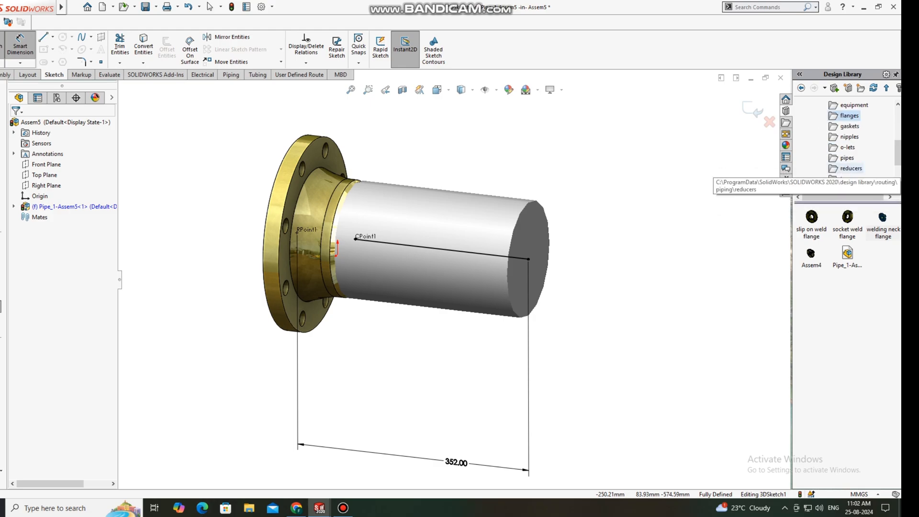
pyautogui.scroll(-1, 849, 138)
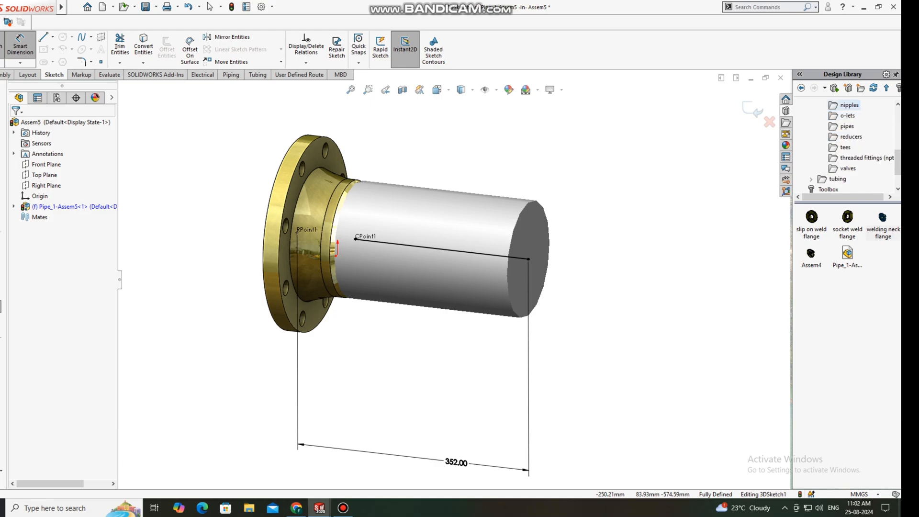
pyautogui.click(851, 137)
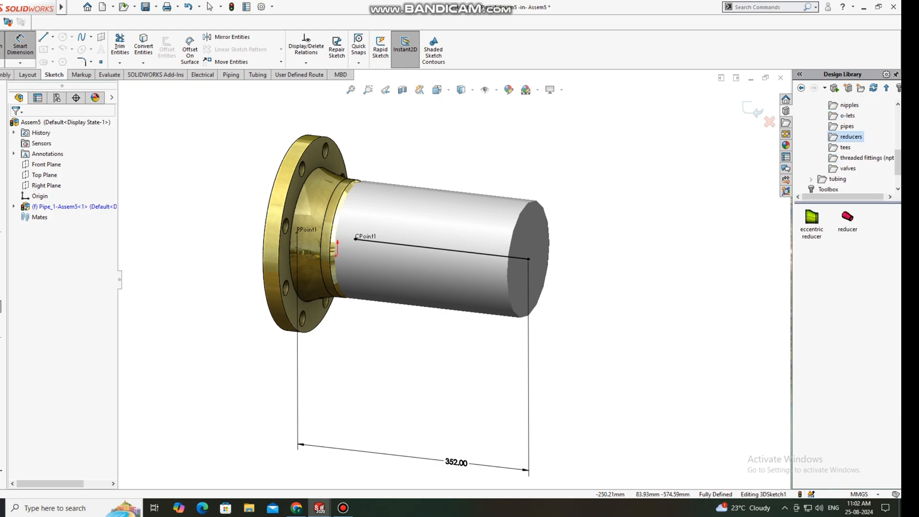
pyautogui.moveTo(847, 216); pyautogui.dragTo(577, 261)
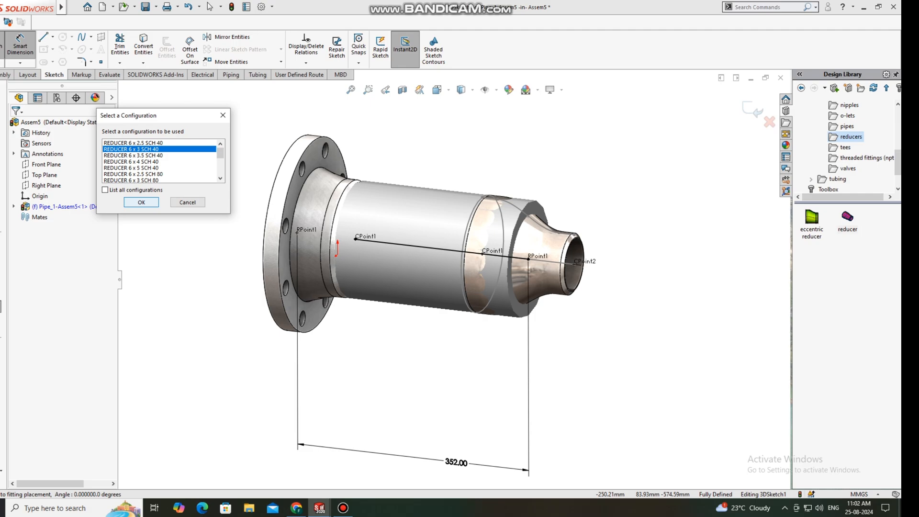
pyautogui.press('Return')
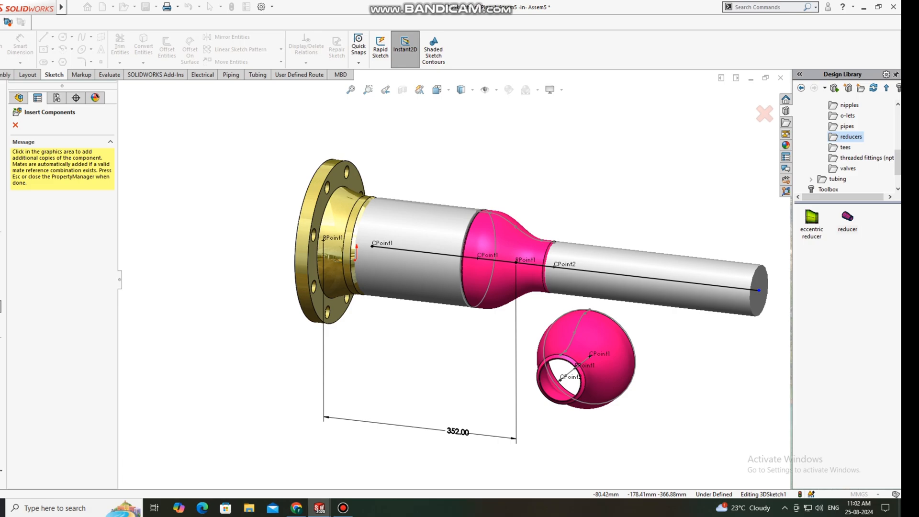
pyautogui.press('Escape')
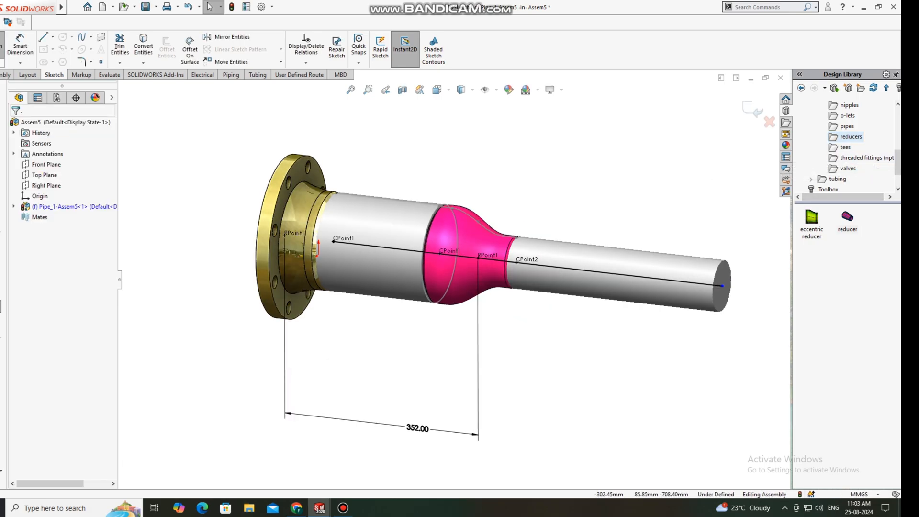
# Step: Insert one welding neck flange at the smaller pipe's free end using the WNeck Flange 150-NPS3 configuration
pyautogui.scroll(2, 851, 139)
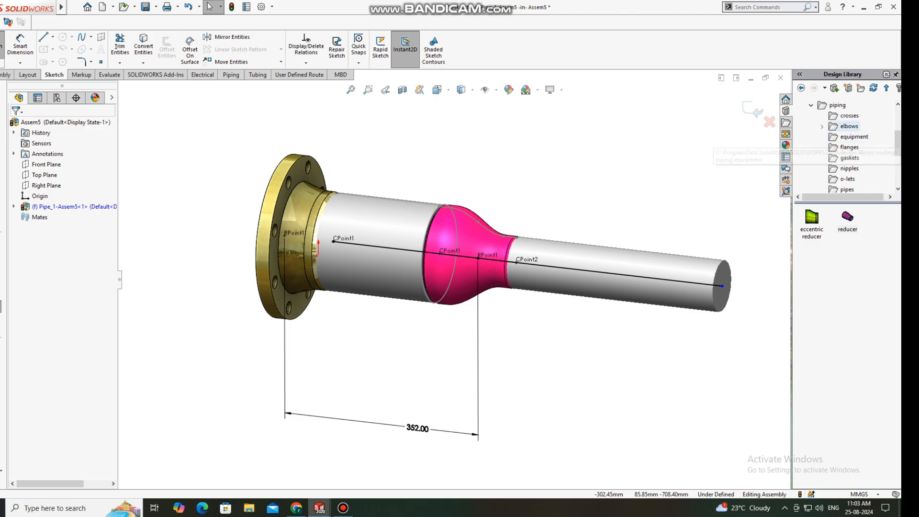
pyautogui.click(849, 148)
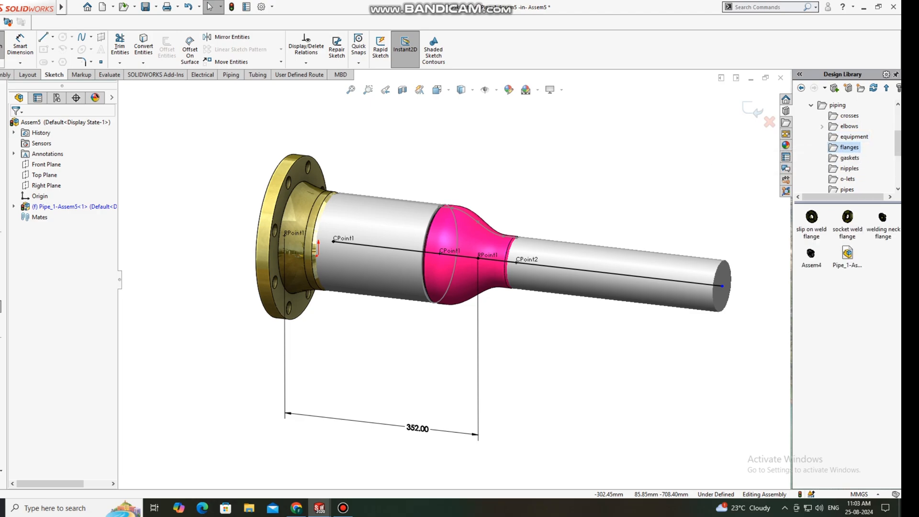
pyautogui.moveTo(882, 218); pyautogui.dragTo(723, 286)
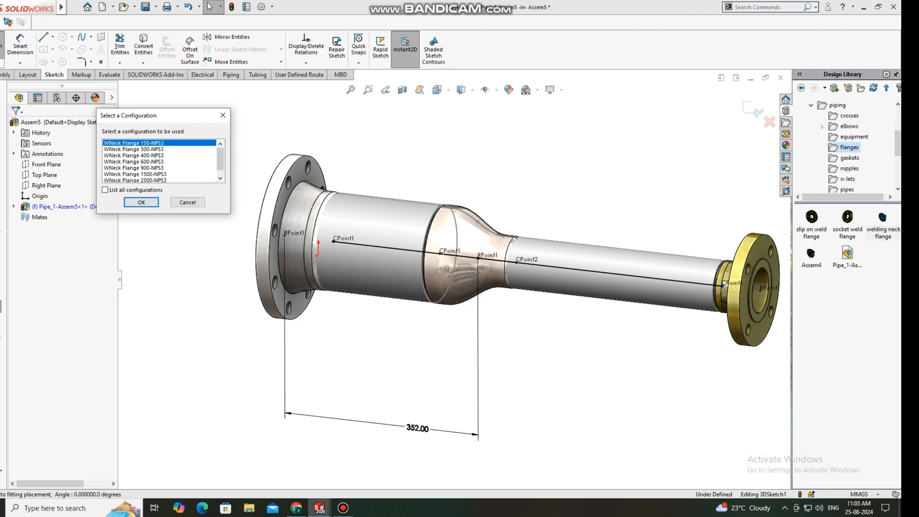
pyautogui.click(141, 202)
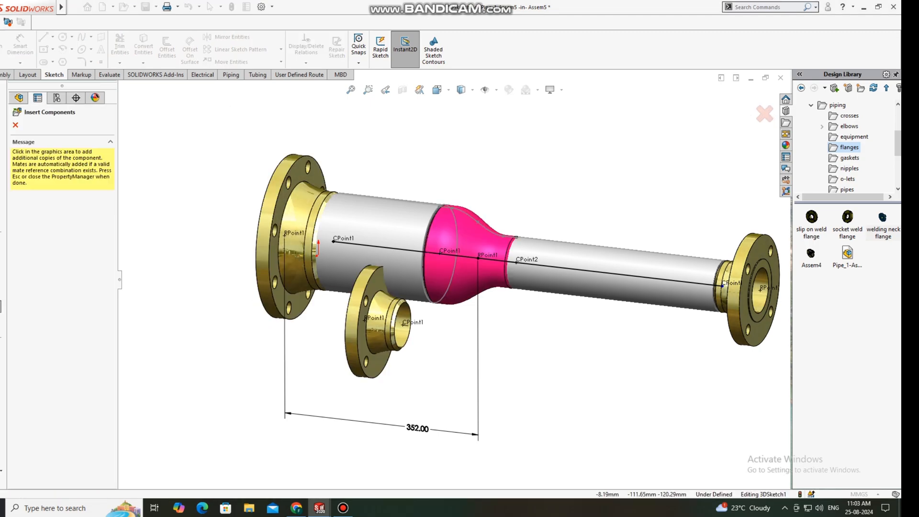
pyautogui.press('Escape')
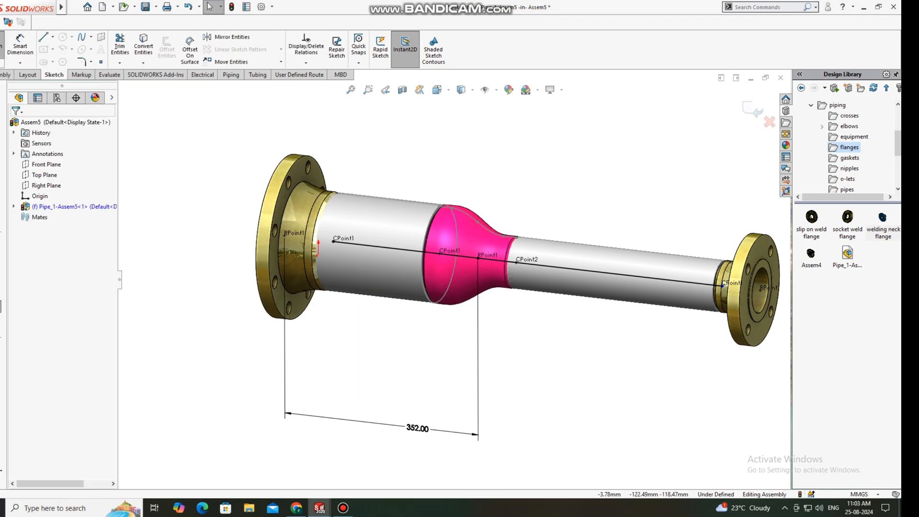
# Step: Dimension the distance from the reducer's centre route point to the small end flange's raised face as 228-70 mm
pyautogui.moveTo(593, 273); pyautogui.dragTo(566, 267, button='middle')
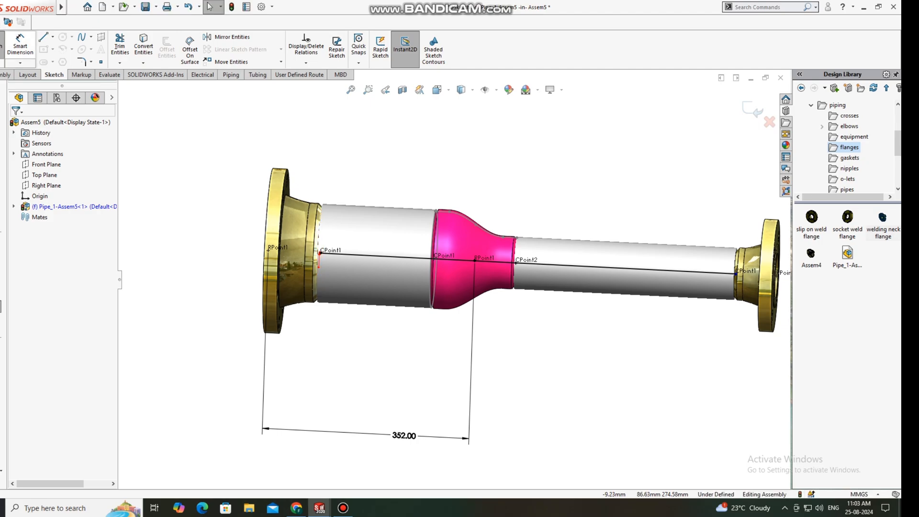
pyautogui.click(21, 47)
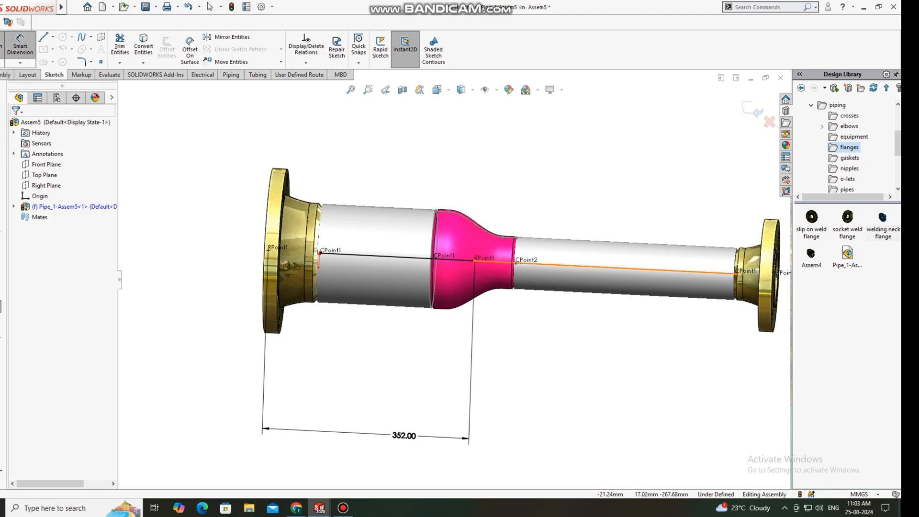
pyautogui.click(474, 259)
pyautogui.moveTo(636, 330); pyautogui.dragTo(586, 332, button='middle')
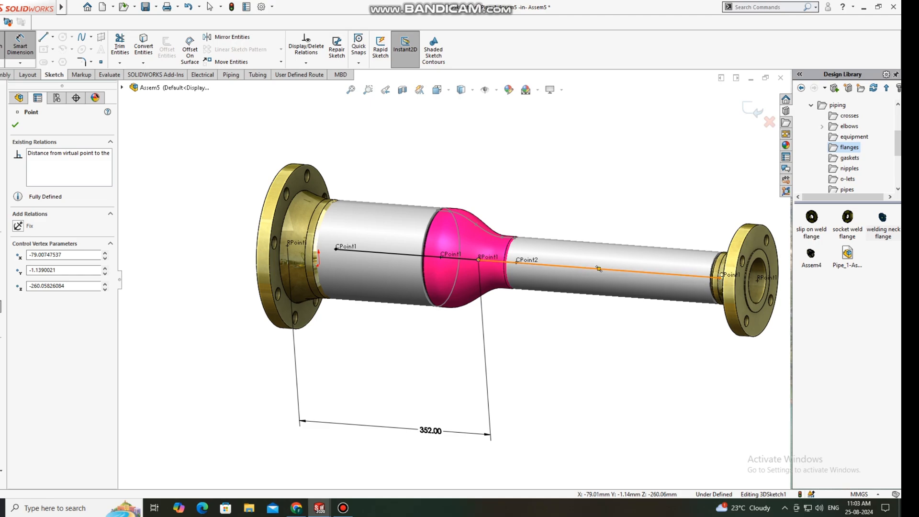
pyautogui.moveTo(598, 315)
pyautogui.mouseDown(button='middle')
pyautogui.moveTo(649, 319)
pyautogui.moveTo(615, 315)
pyautogui.mouseUp(button='middle')
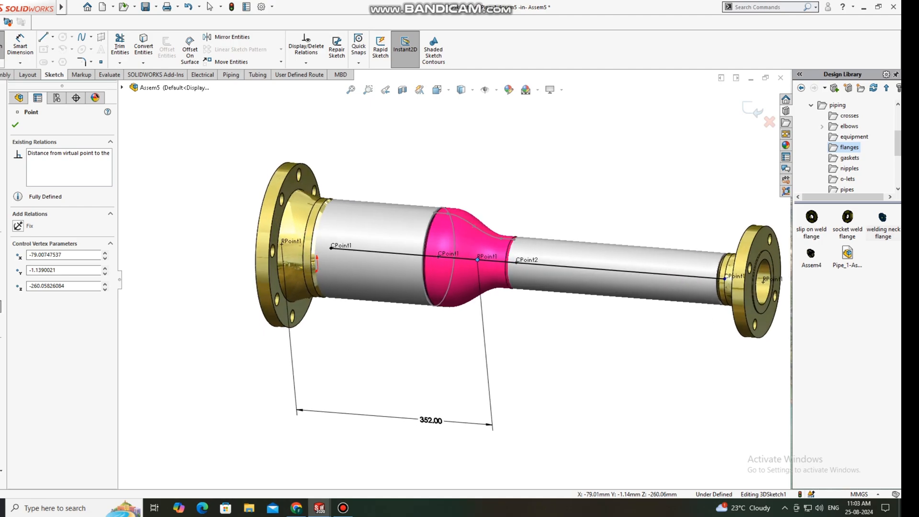
pyautogui.click(759, 305)
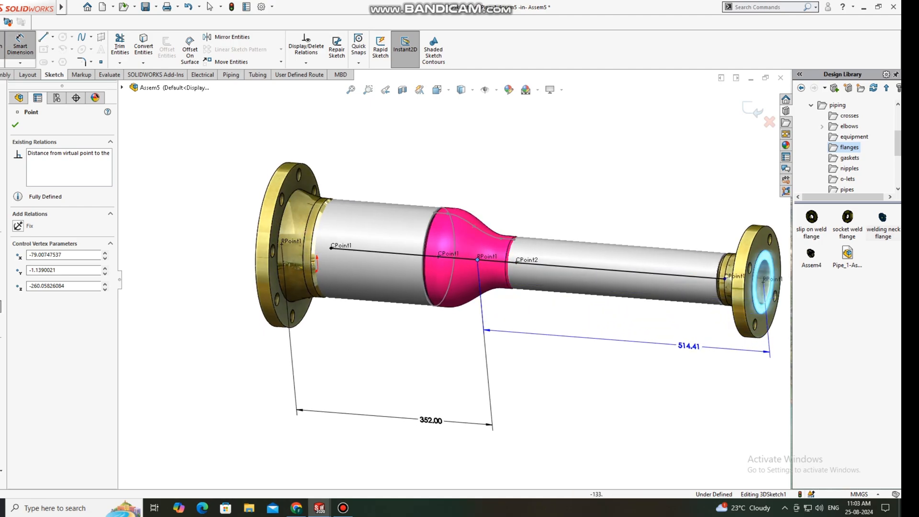
pyautogui.click(622, 350)
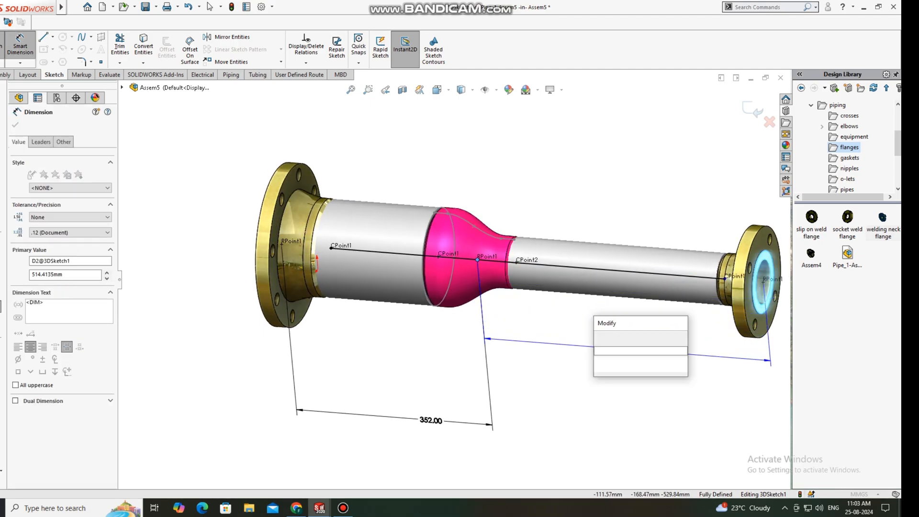
pyautogui.moveTo(551, 359); pyautogui.dragTo(592, 348, button='middle')
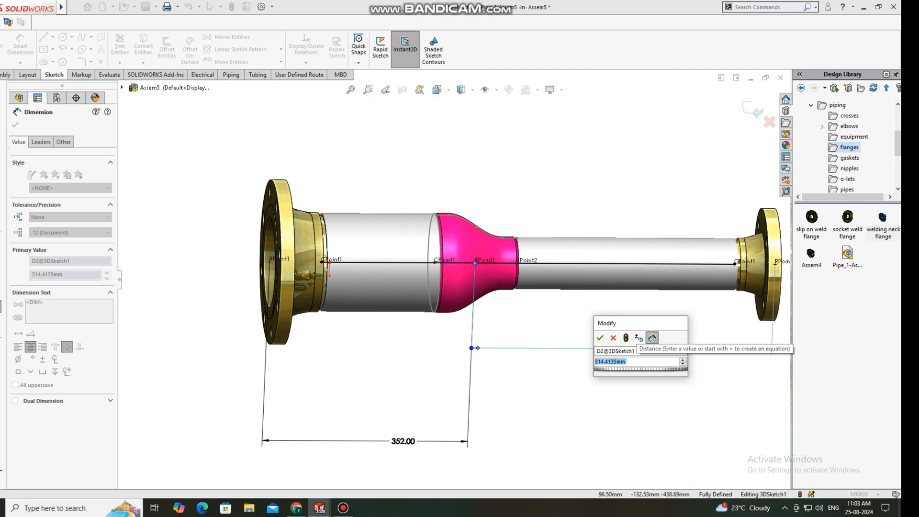
pyautogui.write('228')
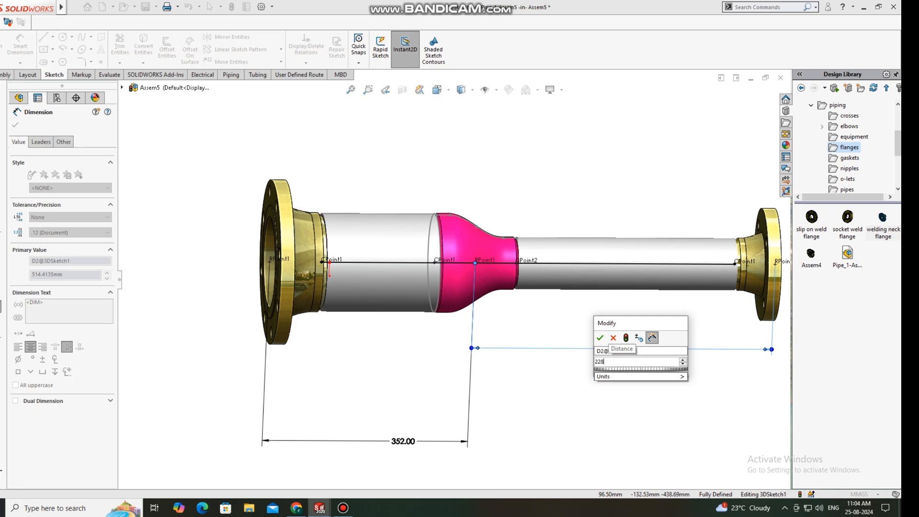
pyautogui.write('-')
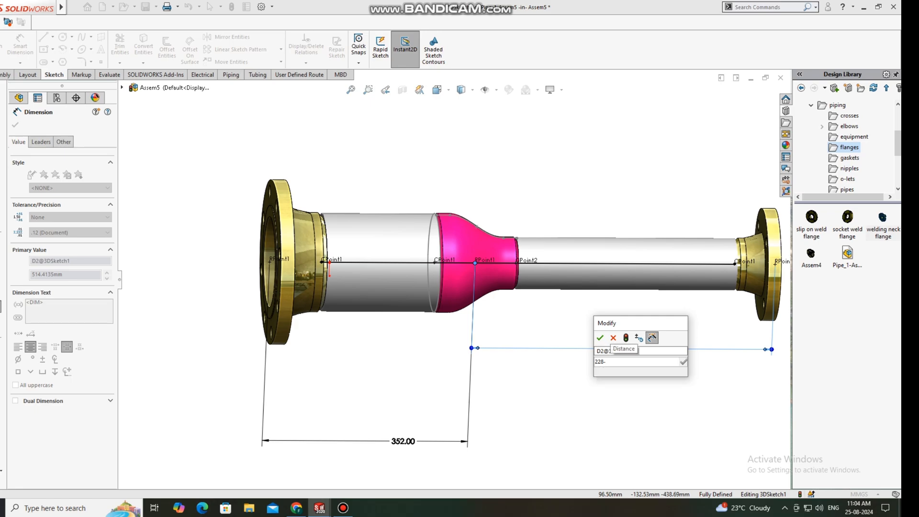
pyautogui.write('70')
pyautogui.press('Return')
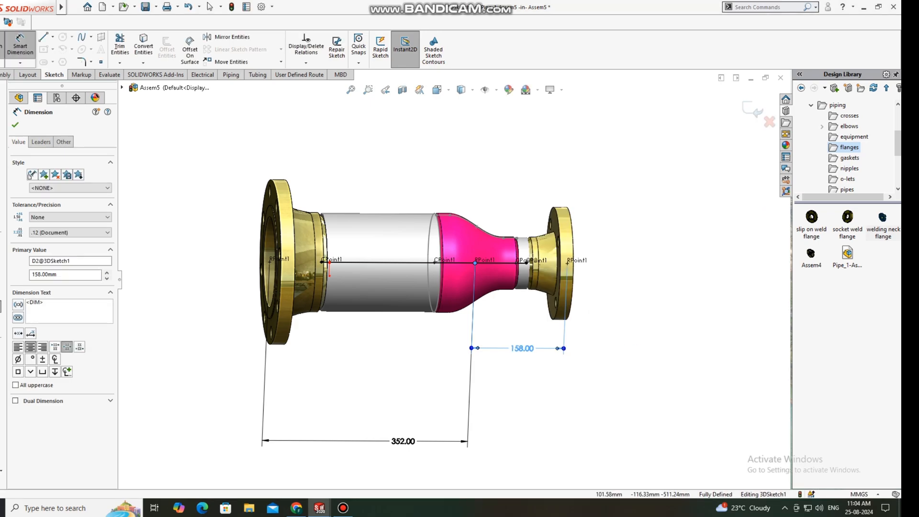
# Step: Set the distance between the reducer's centre point and the small flange face to 228 mm
pyautogui.doubleClick(521, 348)
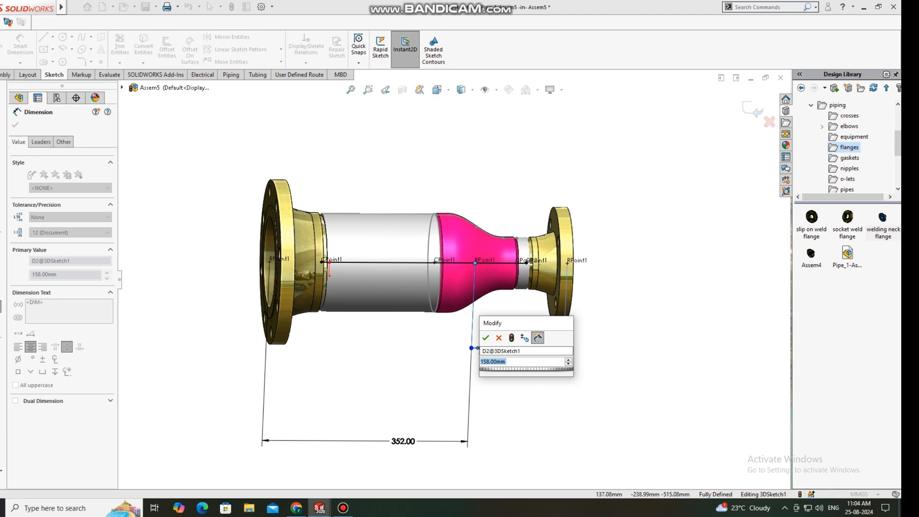
pyautogui.write('150')
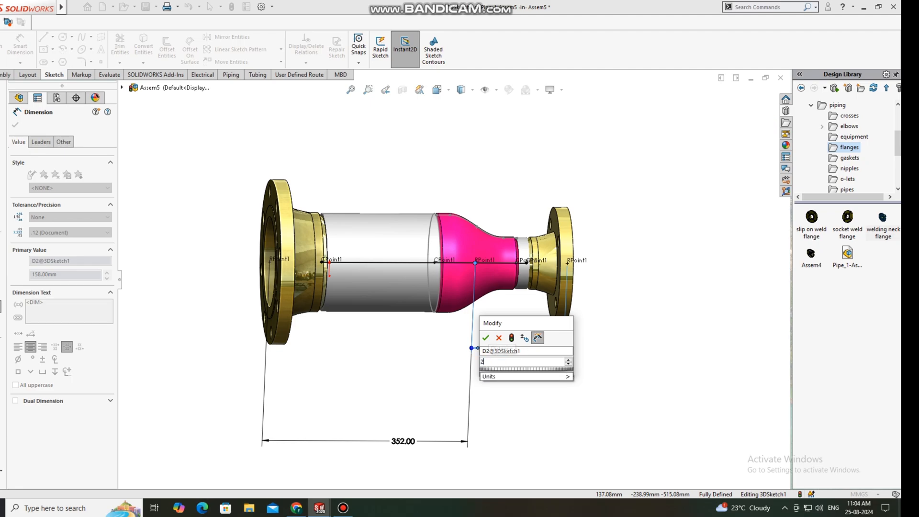
pyautogui.press('Return')
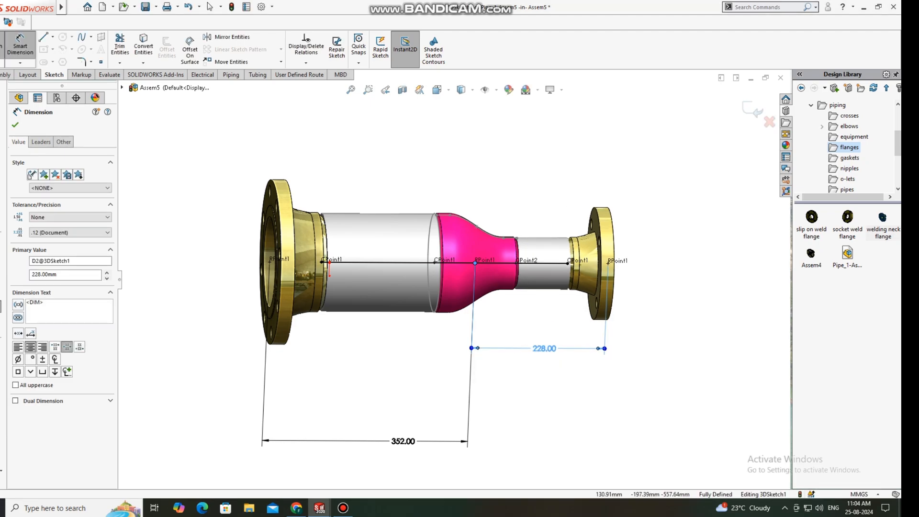
pyautogui.press('Escape')
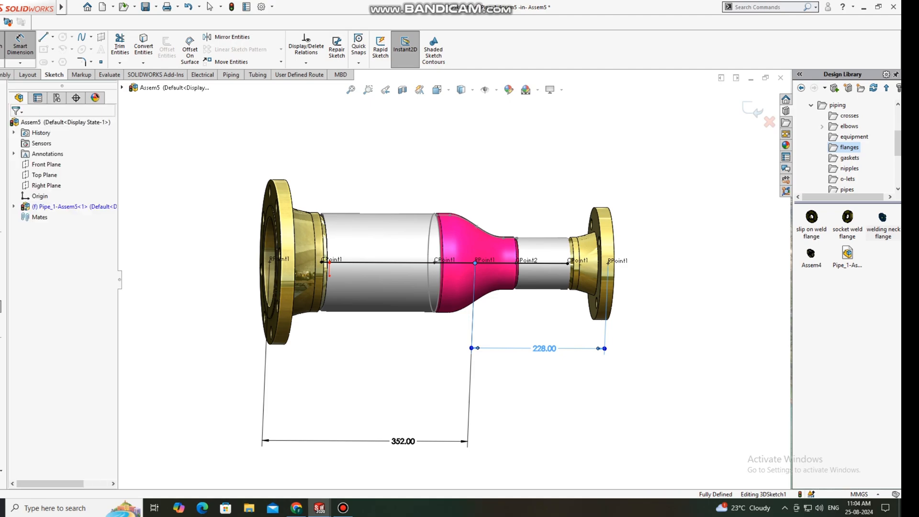
# Step: Set the reducer-to-small-flange distance to 228+70 mm and exit the route sketch
pyautogui.doubleClick(544, 348)
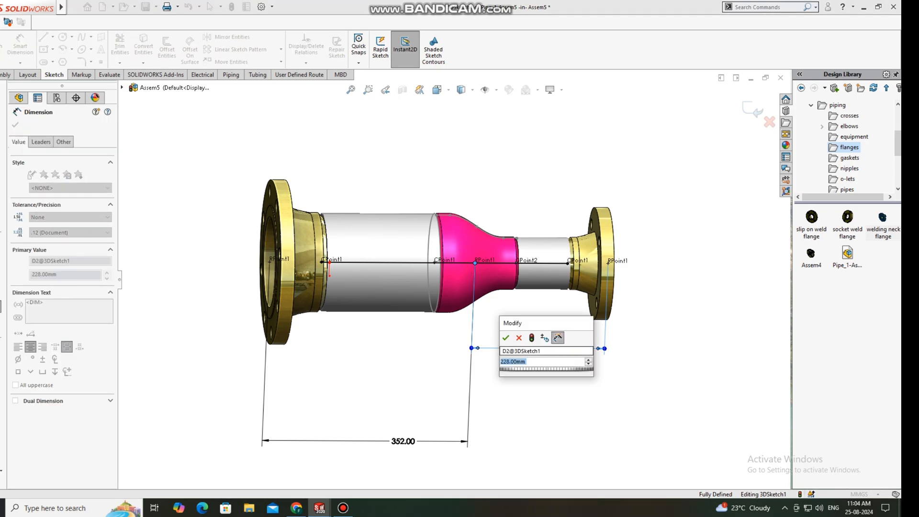
pyautogui.write('228+7')
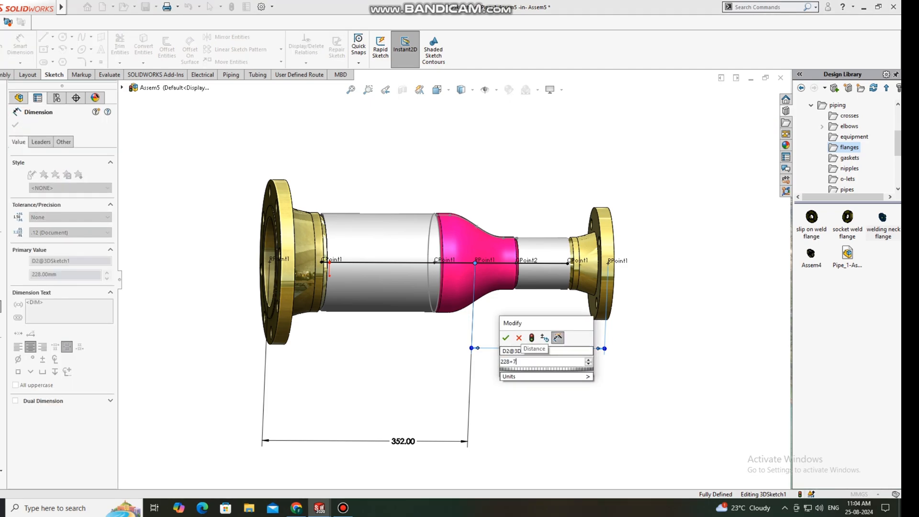
pyautogui.write('0')
pyautogui.press('Return')
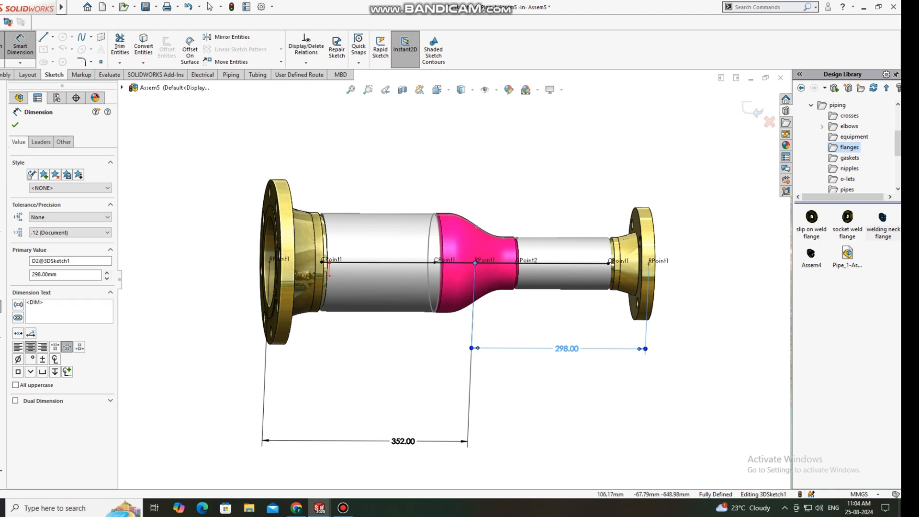
pyautogui.press('Escape')
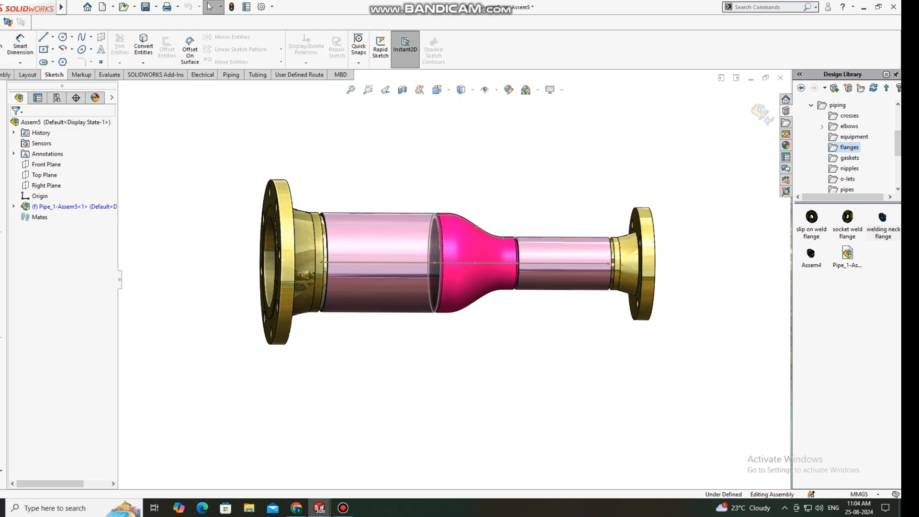
# Step: Measure the overall distance between the raised faces of the two end flanges, then close the measurement
pyautogui.moveTo(483, 259); pyautogui.dragTo(417, 282, button='middle')
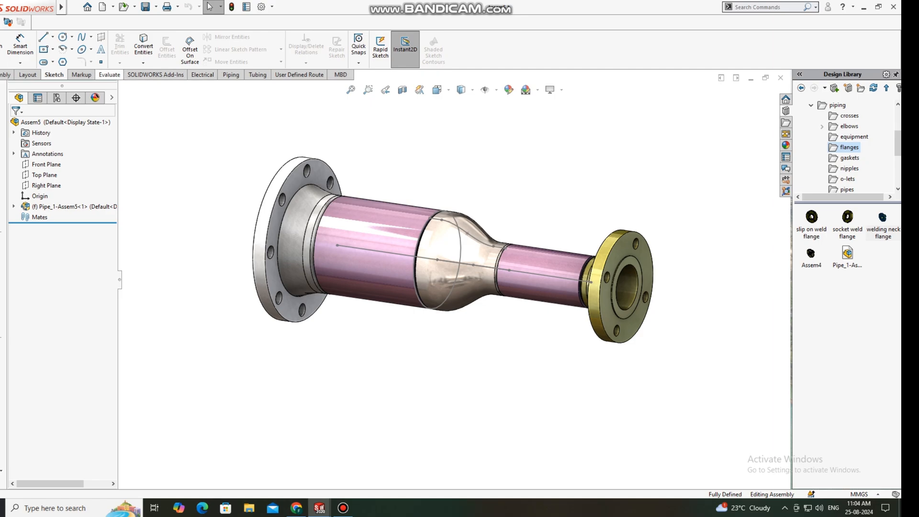
pyautogui.click(109, 74)
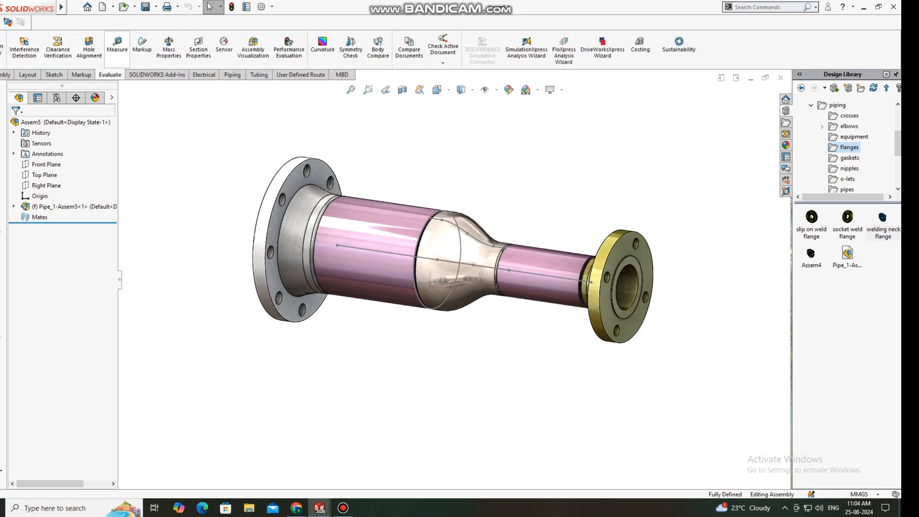
pyautogui.click(117, 48)
pyautogui.scroll(-3, 552, 259)
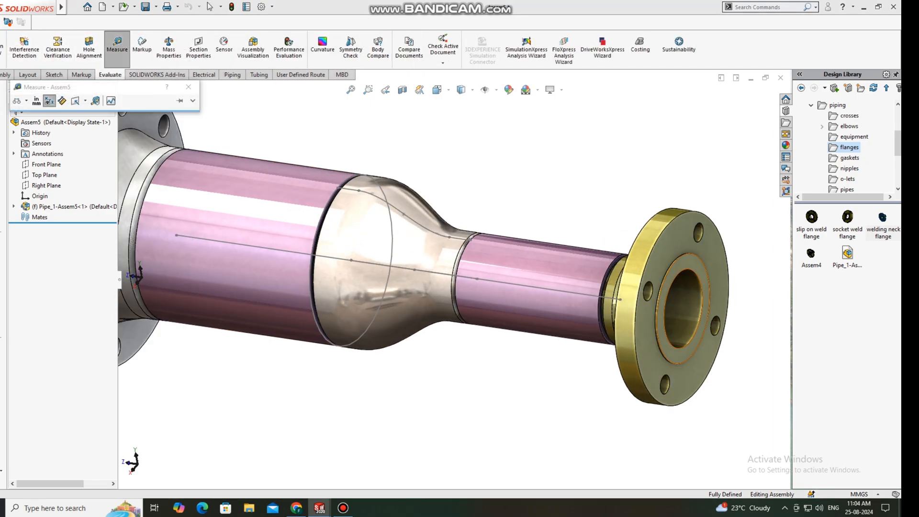
pyautogui.click(685, 262)
pyautogui.scroll(2, 684, 262)
pyautogui.moveTo(201, 292); pyautogui.dragTo(291, 269, button='middle')
pyautogui.click(279, 218)
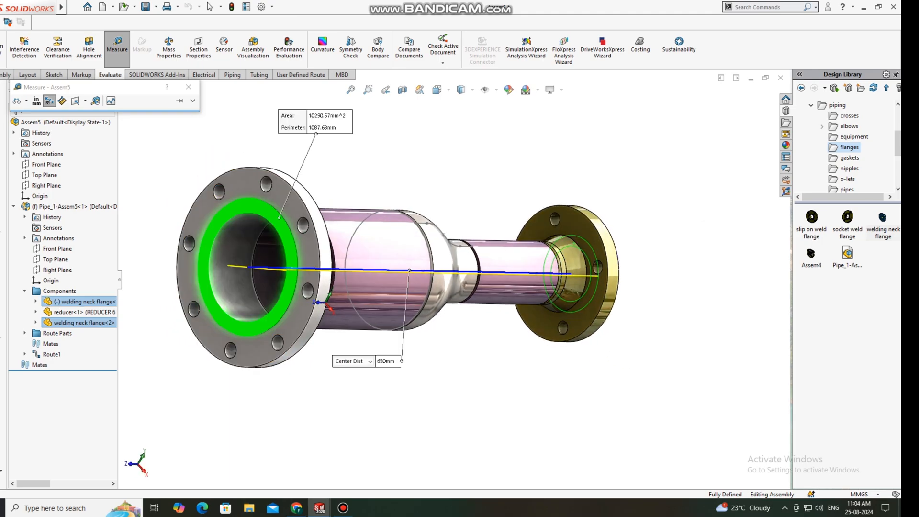
pyautogui.moveTo(283, 225); pyautogui.dragTo(201, 223, button='middle')
pyautogui.click(287, 163)
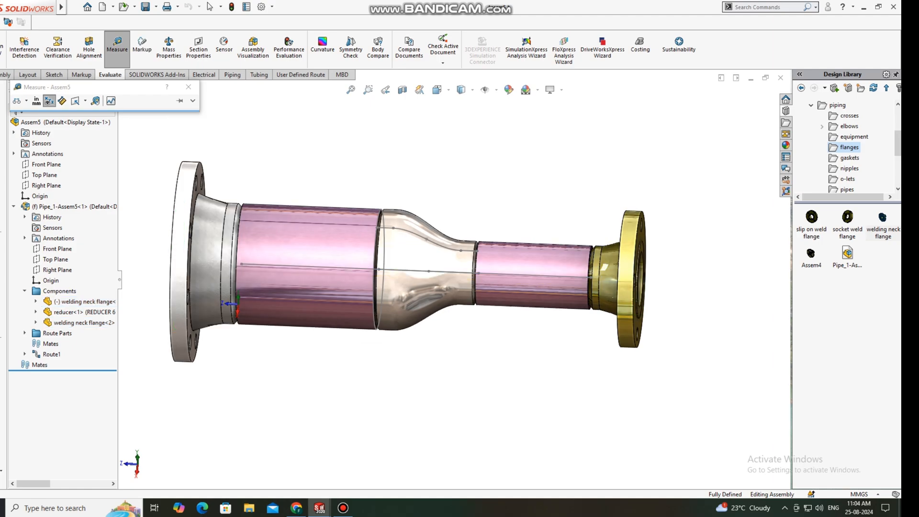
pyautogui.moveTo(287, 201); pyautogui.dragTo(302, 230, button='middle')
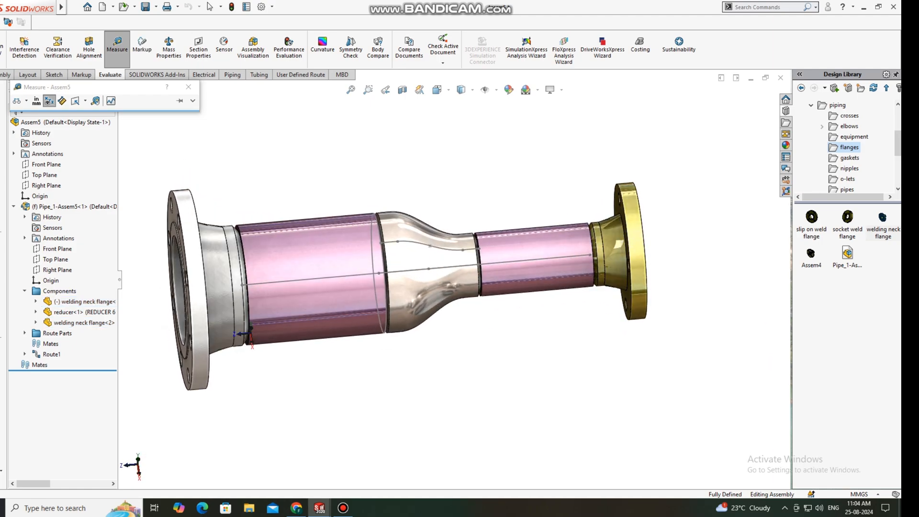
pyautogui.scroll(2, 452, 282)
pyautogui.click(189, 87)
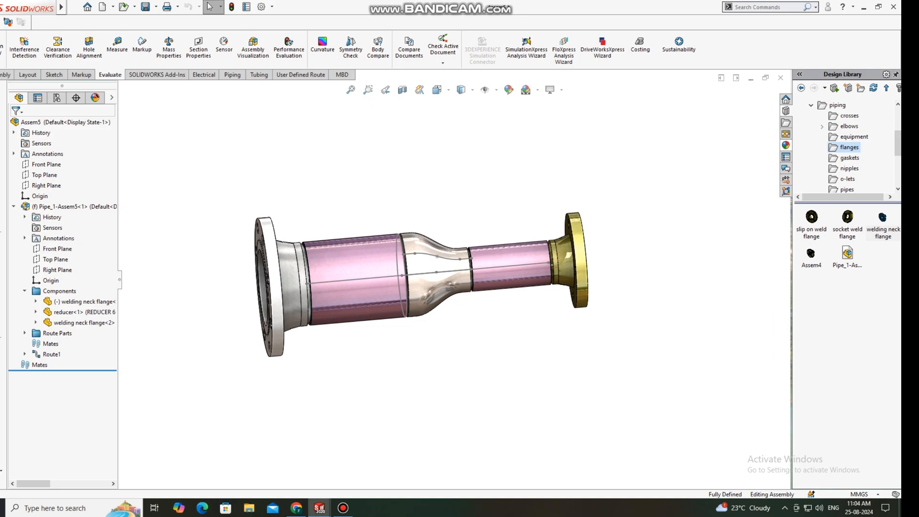
# Step: Apply the burnished chrome appearance to the body of the large weld neck flange
pyautogui.click(785, 145)
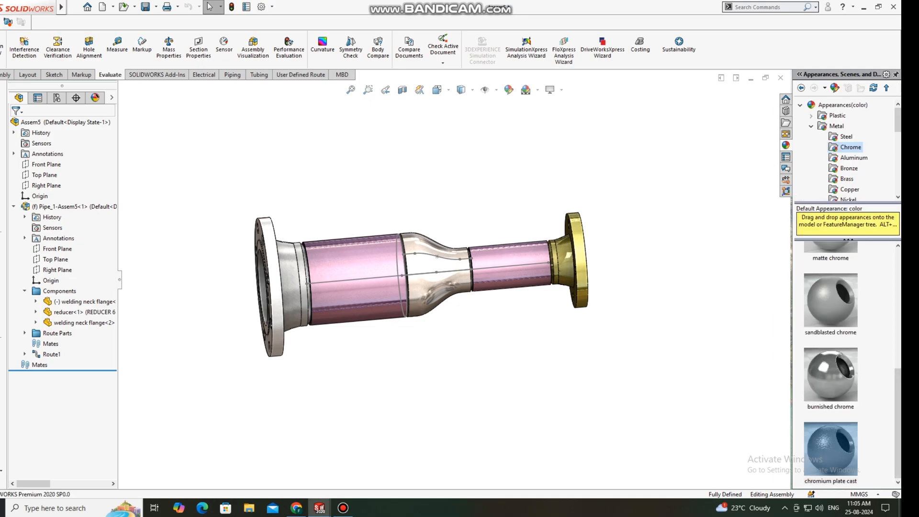
pyautogui.moveTo(830, 374)
pyautogui.moveTo(830, 374); pyautogui.dragTo(277, 276)
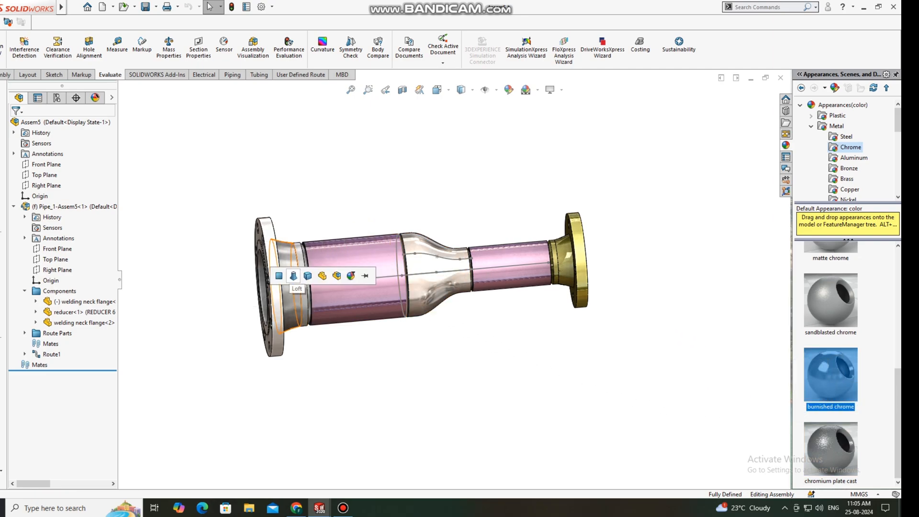
pyautogui.click(308, 276)
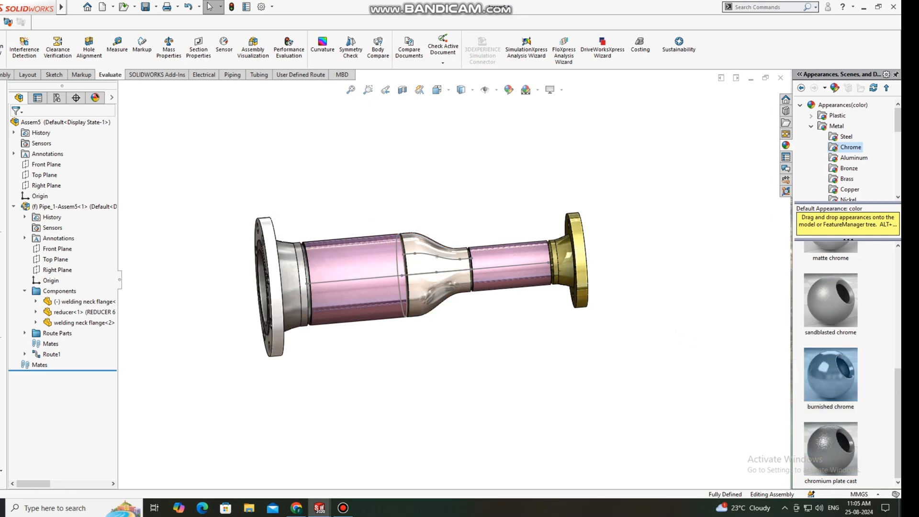
# Step: Open the appearance settings of the 6 x 3 reducer's body to identify its finish, then close them
pyautogui.moveTo(309, 282); pyautogui.dragTo(354, 283, button='middle')
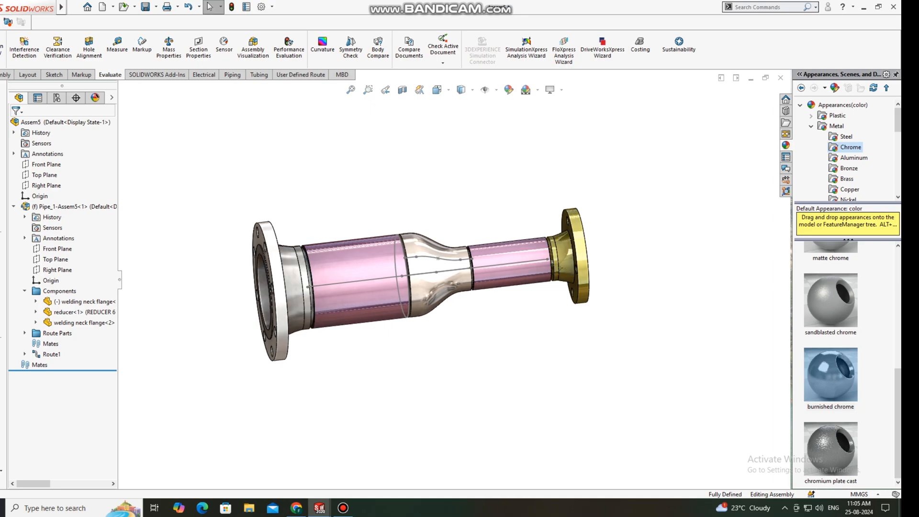
pyautogui.click(440, 289)
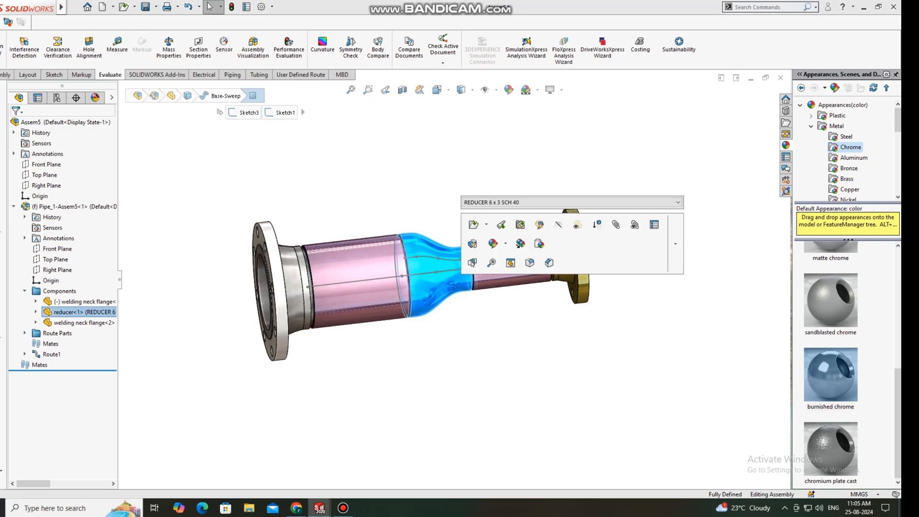
pyautogui.click(492, 243)
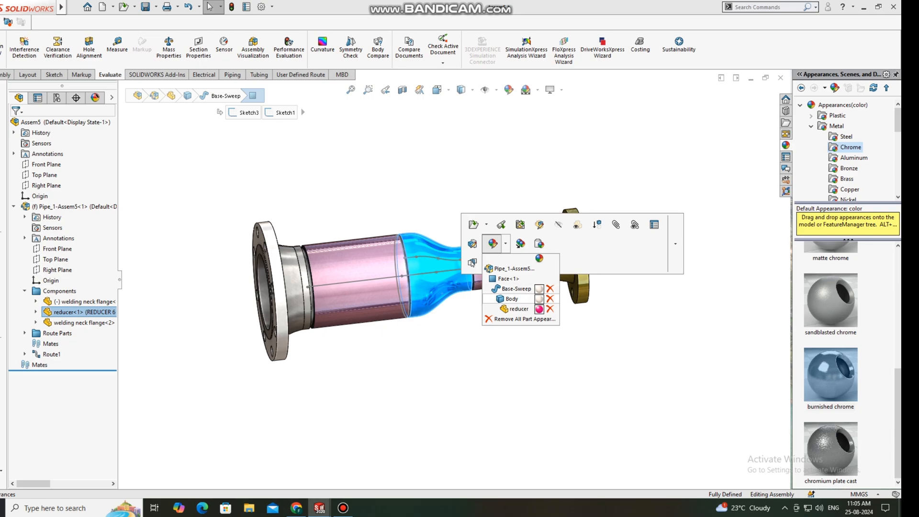
pyautogui.click(512, 299)
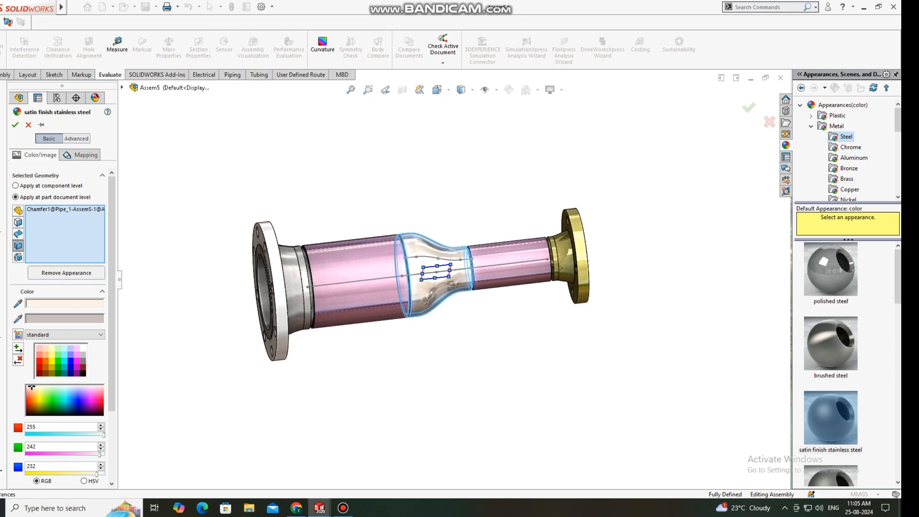
pyautogui.moveTo(830, 416); pyautogui.dragTo(335, 261)
pyautogui.press('Return')
# Step: Apply the satin finish stainless steel appearance to the bodies of the 6-inch and 3-inch pipes
pyautogui.moveTo(830, 416); pyautogui.dragTo(367, 286)
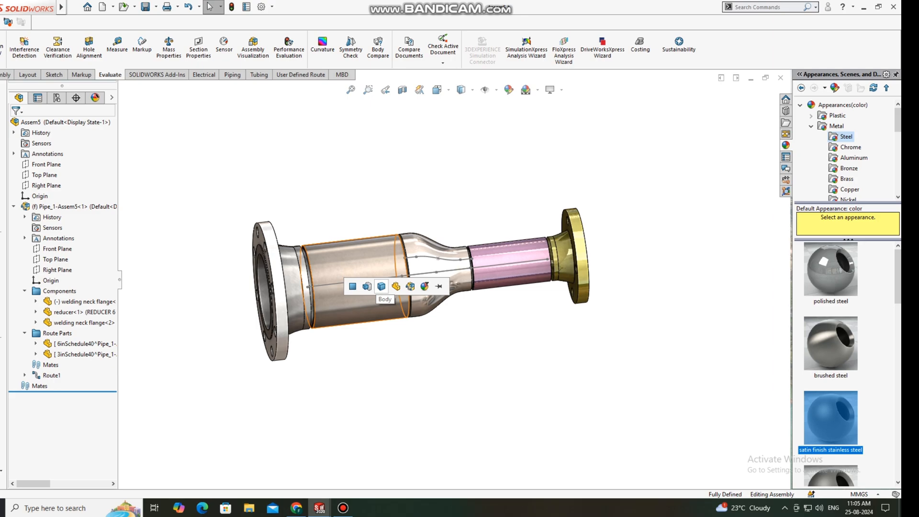
pyautogui.click(381, 286)
pyautogui.moveTo(830, 416); pyautogui.dragTo(511, 262)
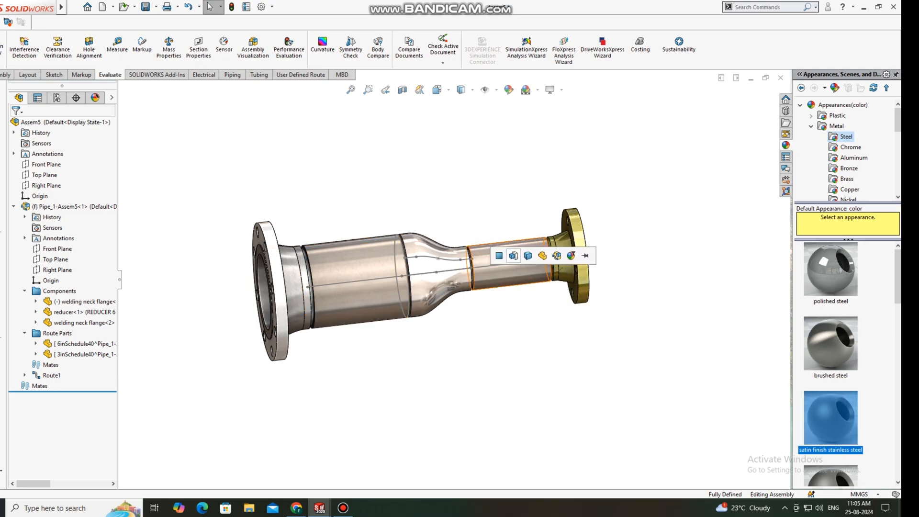
pyautogui.click(527, 256)
# Step: Apply the satin finish stainless steel appearance to the small weld neck flange
pyautogui.moveTo(340, 277); pyautogui.dragTo(379, 293, button='middle')
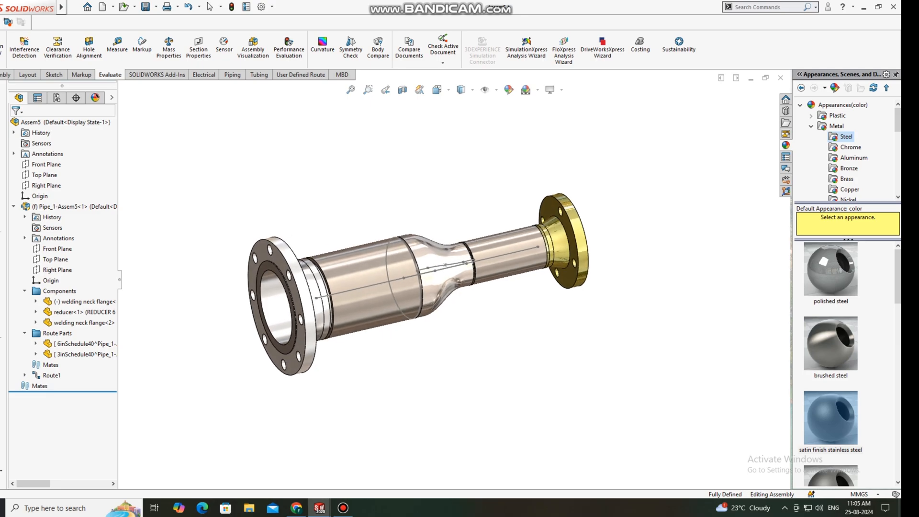
pyautogui.scroll(-5, 552, 311)
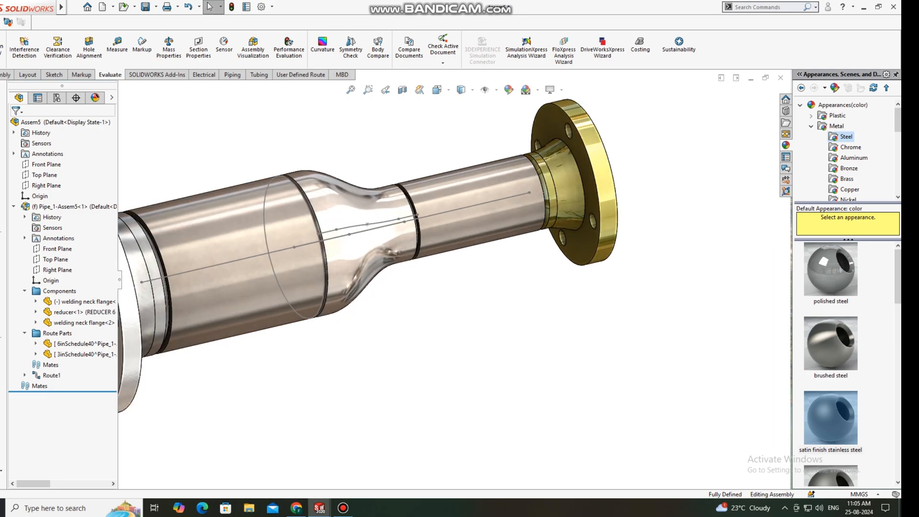
pyautogui.moveTo(830, 417); pyautogui.dragTo(563, 209)
pyautogui.click(572, 183)
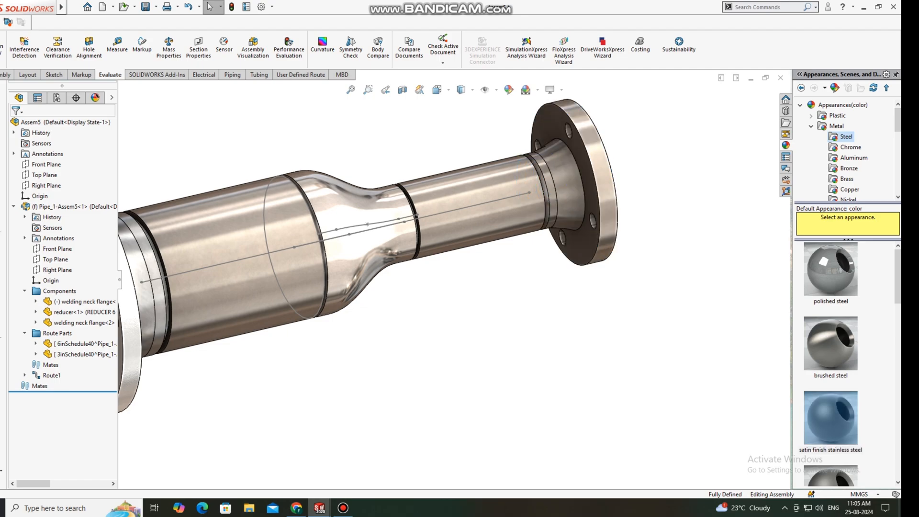
# Step: Apply the satin finish stainless steel appearance to the large flange's body and to its hub feature
pyautogui.scroll(5, 478, 229)
pyautogui.moveTo(830, 416); pyautogui.dragTo(218, 241)
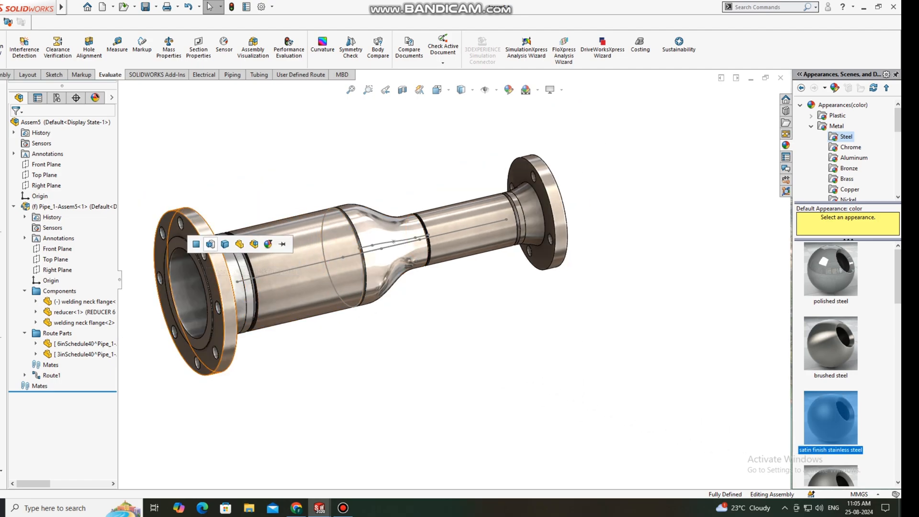
pyautogui.click(225, 244)
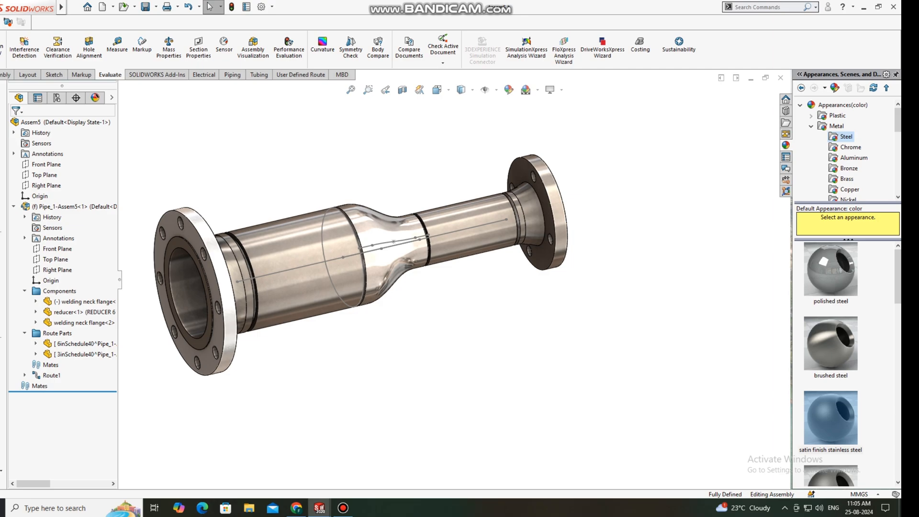
pyautogui.moveTo(830, 416); pyautogui.dragTo(194, 228)
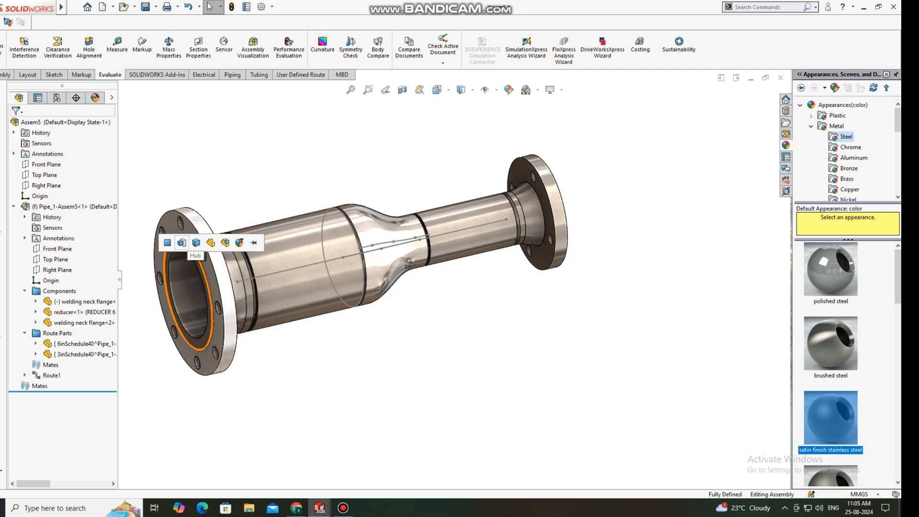
pyautogui.click(182, 243)
pyautogui.moveTo(830, 416); pyautogui.dragTo(188, 237)
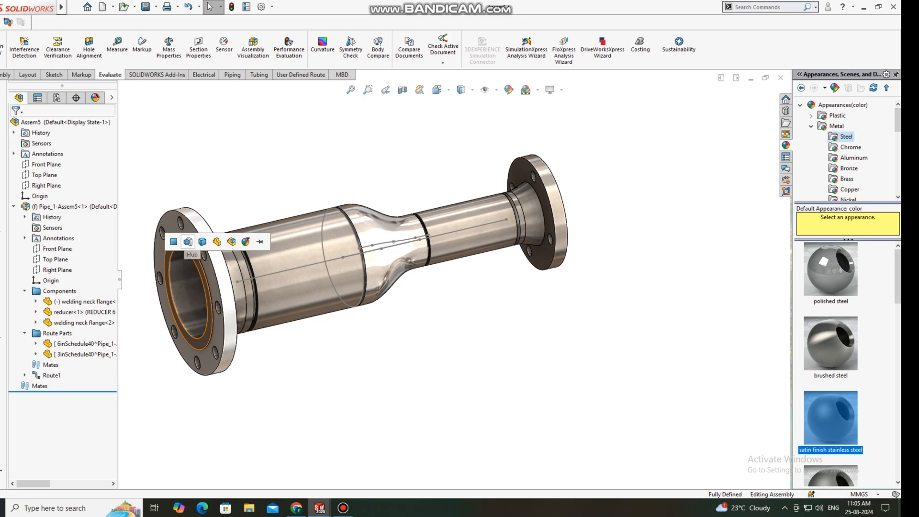
pyautogui.click(188, 241)
# Step: Apply the brushed aluminum coarse appearance to the 6-inch pipe's extrusion, the reducer and the 3-inch pipe
pyautogui.moveTo(306, 249); pyautogui.dragTo(342, 284, button='middle')
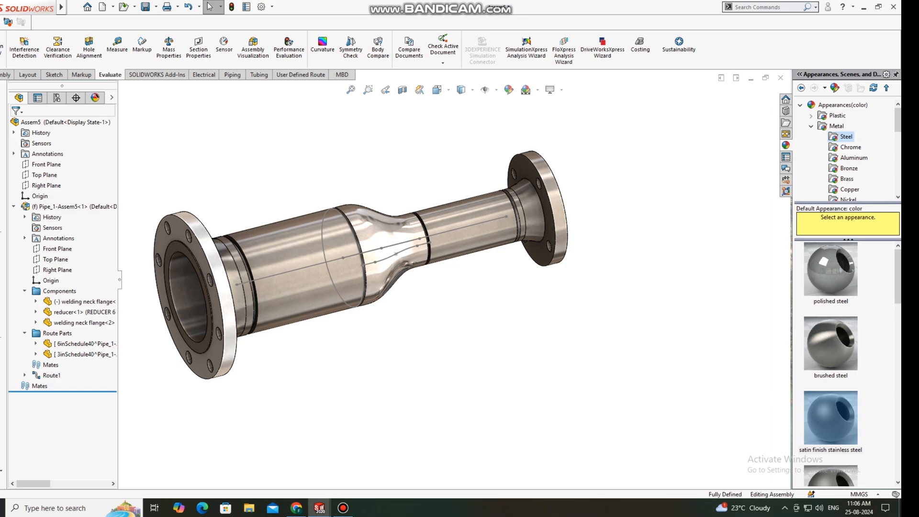
pyautogui.click(854, 158)
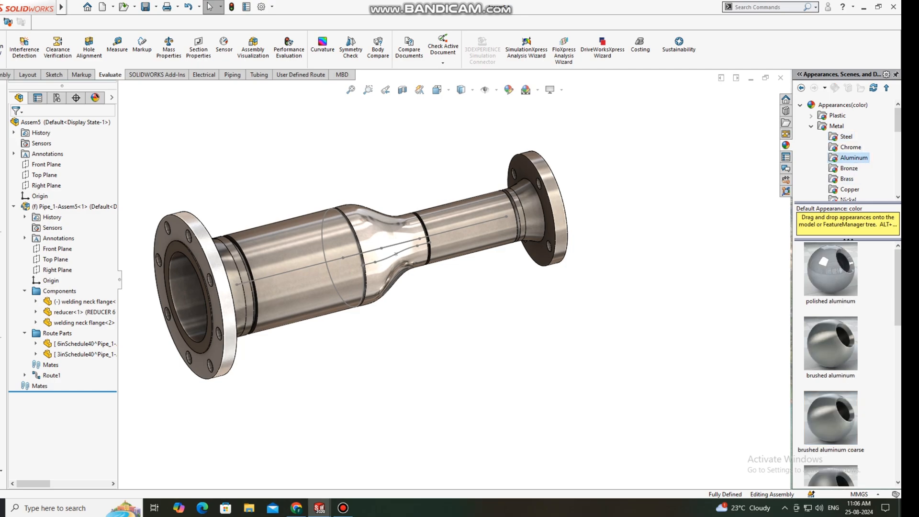
pyautogui.moveTo(830, 416)
pyautogui.mouseDown()
pyautogui.moveTo(727, 416)
pyautogui.moveTo(318, 236)
pyautogui.mouseUp()
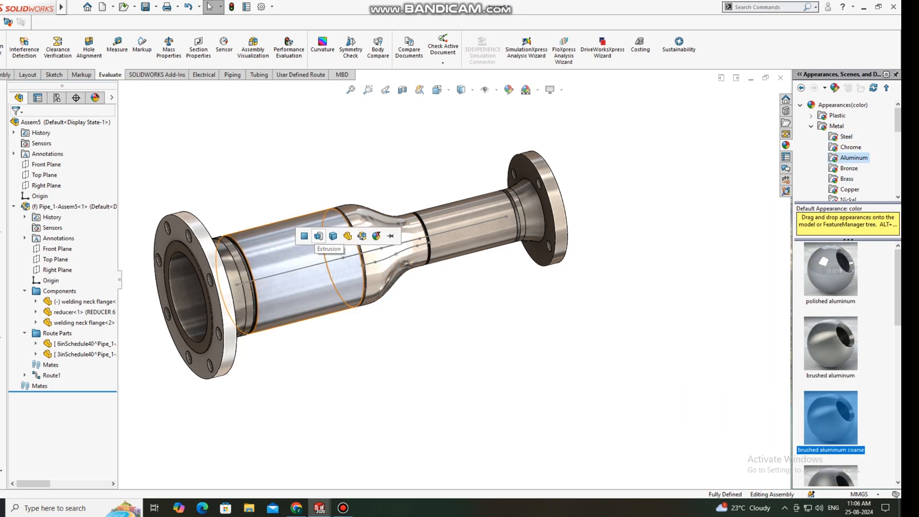
pyautogui.click(318, 235)
pyautogui.moveTo(830, 416)
pyautogui.mouseDown()
pyautogui.moveTo(301, 186)
pyautogui.moveTo(383, 241)
pyautogui.mouseUp()
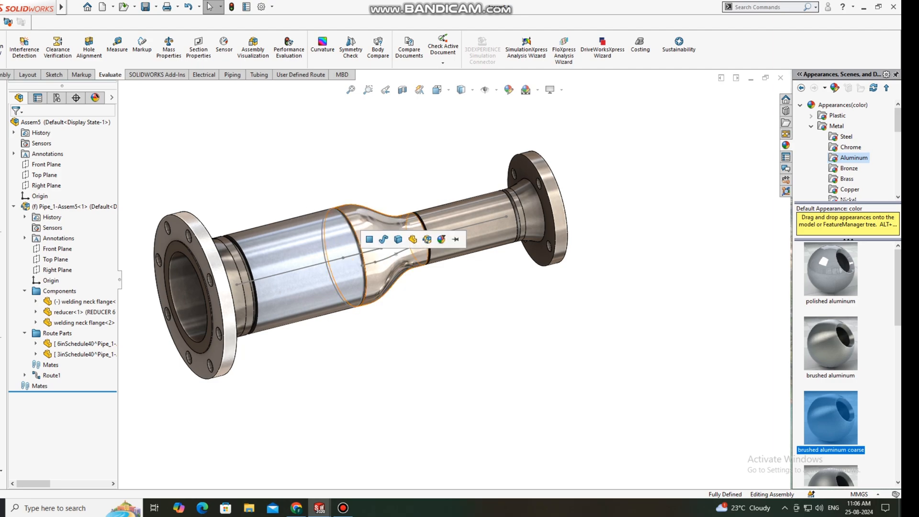
pyautogui.click(383, 239)
pyautogui.moveTo(830, 416)
pyautogui.mouseDown()
pyautogui.moveTo(441, 200)
pyautogui.moveTo(450, 226)
pyautogui.mouseUp()
pyautogui.click(453, 230)
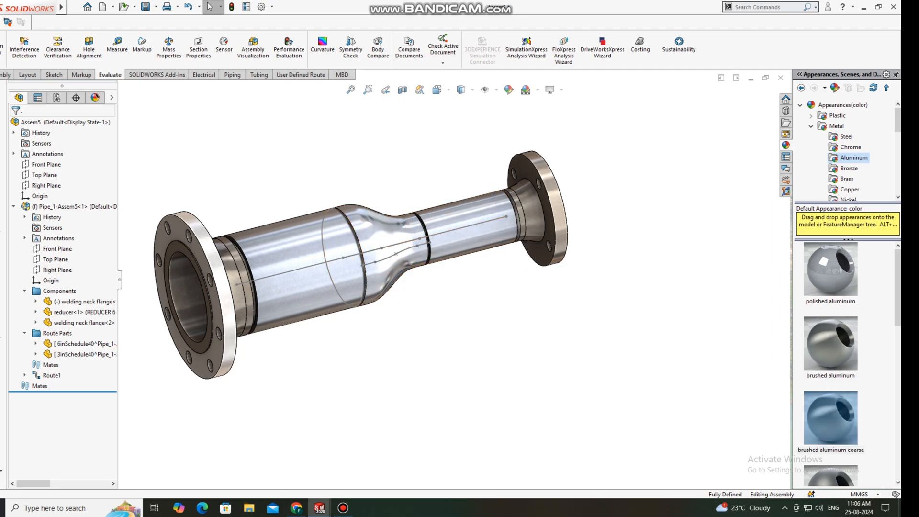
# Step: Apply the brushed aluminum coarse appearance to the bodies of both end flanges and to the large flange's hub
pyautogui.moveTo(831, 416)
pyautogui.mouseDown()
pyautogui.moveTo(552, 247)
pyautogui.moveTo(494, 191)
pyautogui.moveTo(517, 201)
pyautogui.mouseUp()
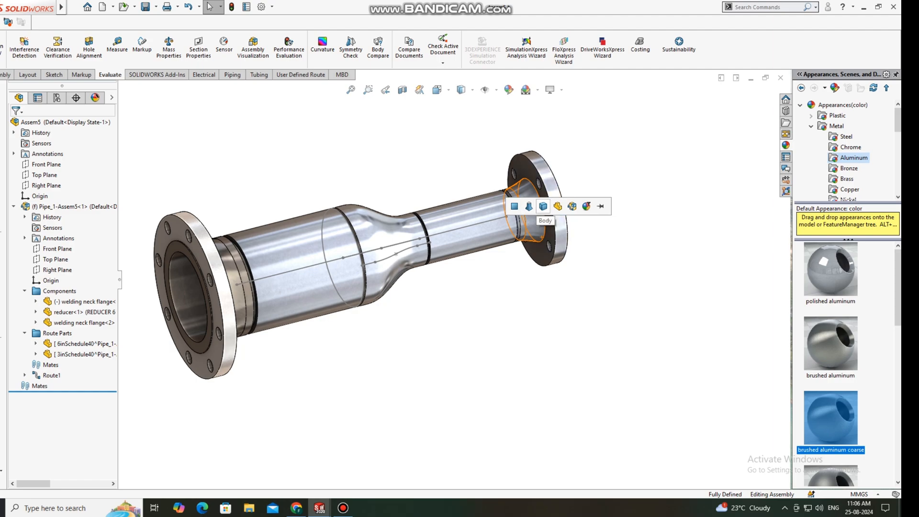
pyautogui.click(543, 207)
pyautogui.moveTo(830, 417)
pyautogui.mouseDown()
pyautogui.moveTo(329, 318)
pyautogui.moveTo(205, 282)
pyautogui.moveTo(239, 284)
pyautogui.moveTo(213, 291)
pyautogui.mouseUp()
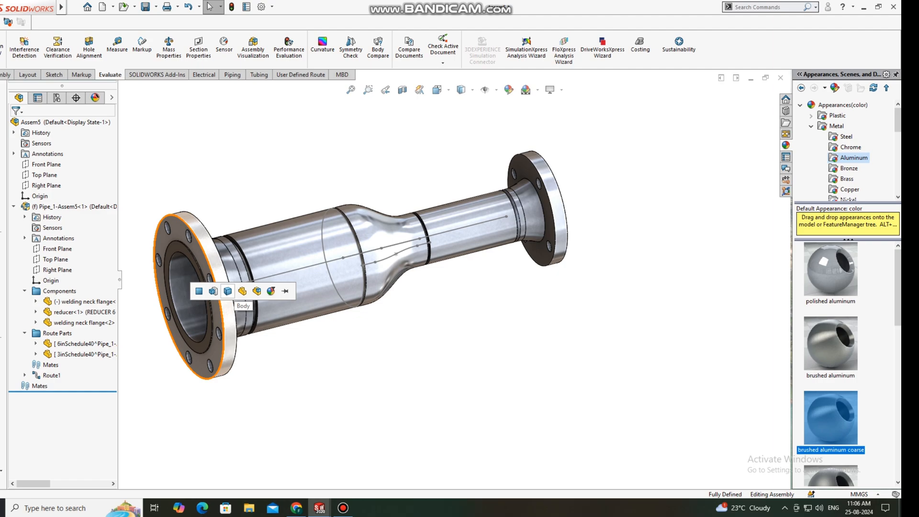
pyautogui.click(228, 291)
pyautogui.scroll(-8, 230, 289)
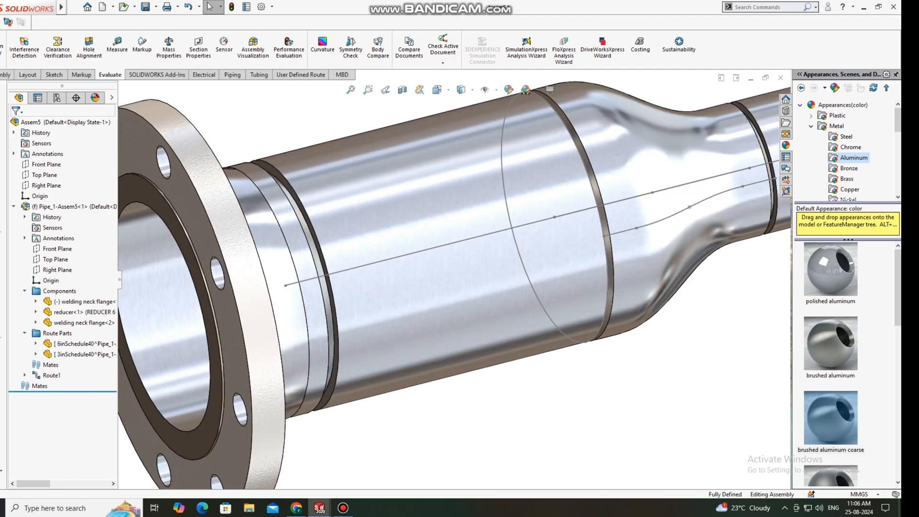
pyautogui.scroll(5, 450, 281)
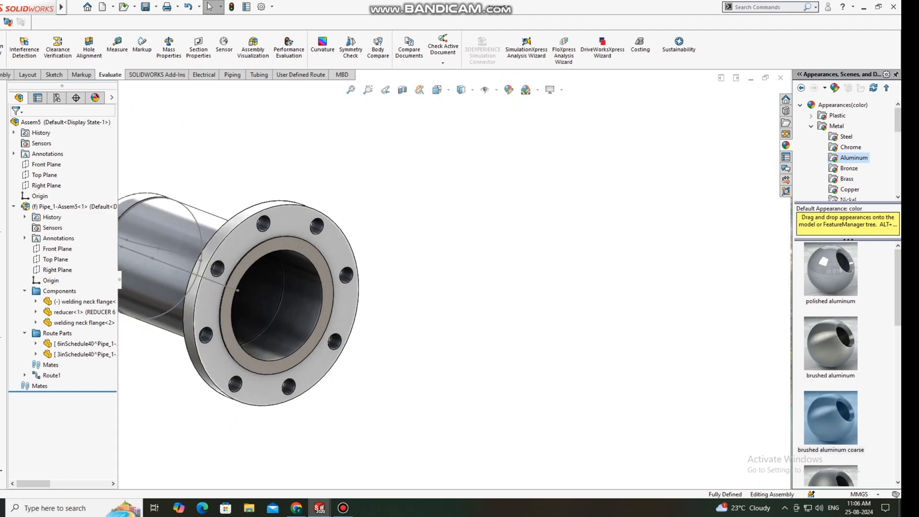
pyautogui.moveTo(830, 417)
pyautogui.mouseDown()
pyautogui.moveTo(622, 373)
pyautogui.moveTo(314, 256)
pyautogui.mouseUp()
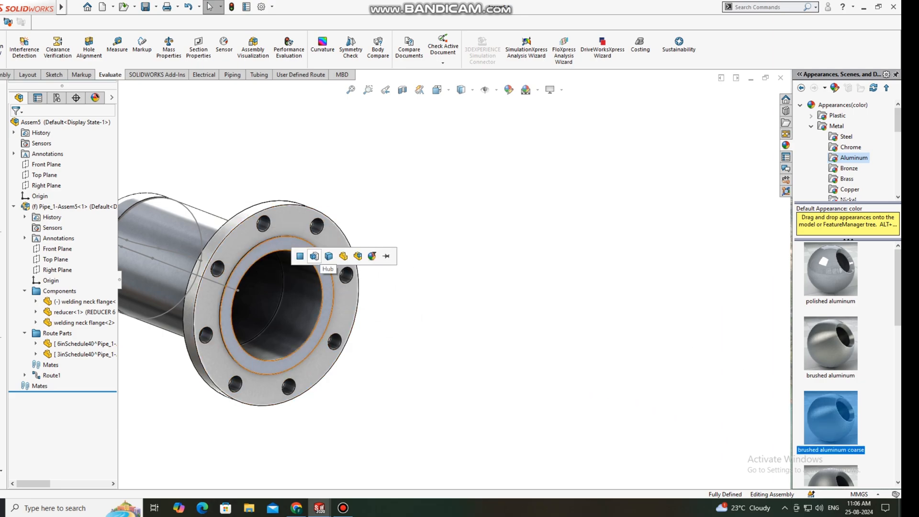
pyautogui.click(314, 257)
# Step: Hide all sketches in the view so the route centreline no longer shows on the spool
pyautogui.scroll(3, 428, 315)
pyautogui.moveTo(421, 316); pyautogui.dragTo(287, 306, button='middle')
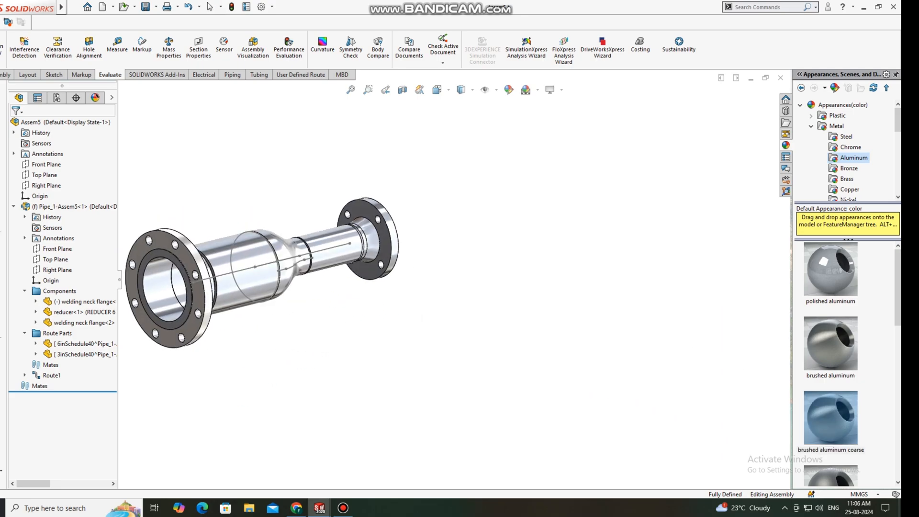
pyautogui.scroll(1, 463, 273)
pyautogui.scroll(-4, 154, 278)
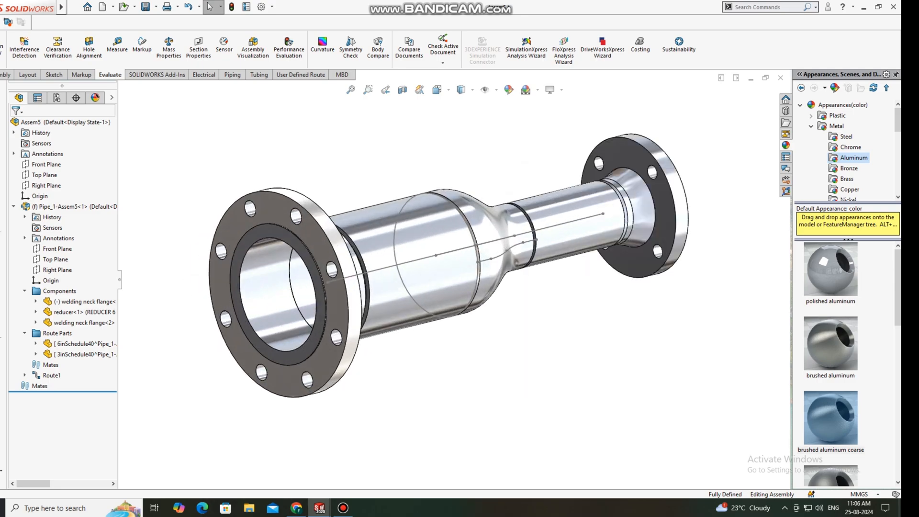
pyautogui.click(496, 90)
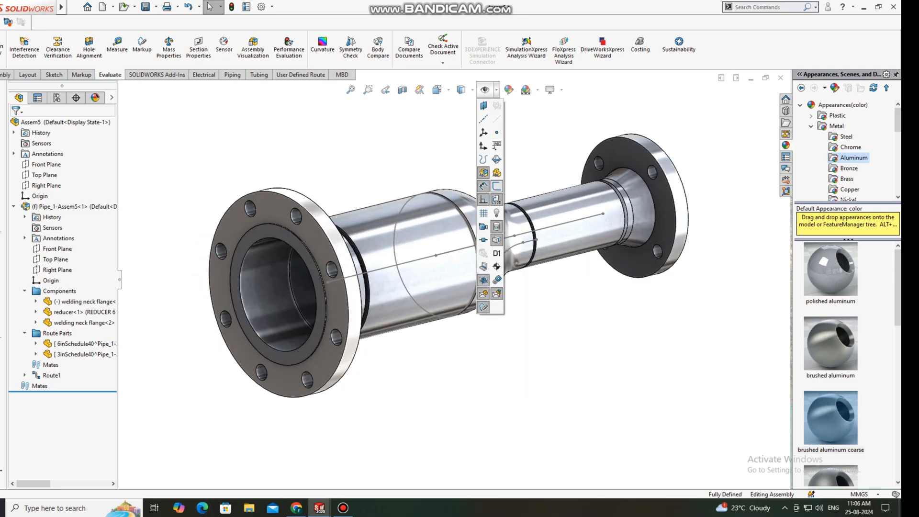
pyautogui.click(496, 186)
pyautogui.click(550, 325)
# Step: Start a weld bead with weld path selection and a 12 mm size, picking the joint edge between the large flange and the 6-inch pipe
pyautogui.moveTo(550, 325); pyautogui.dragTo(548, 362, button='middle')
pyautogui.moveTo(555, 217); pyautogui.dragTo(373, 230, button='middle')
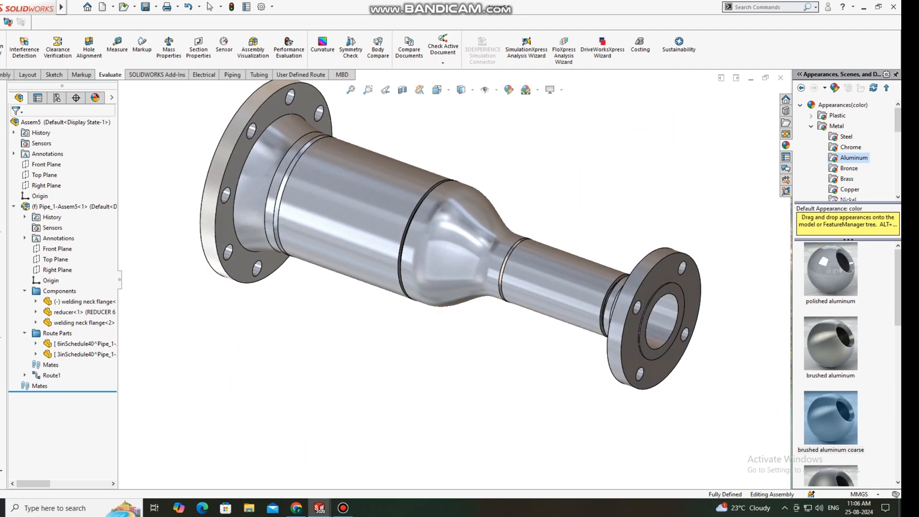
pyautogui.scroll(-3, 299, 146)
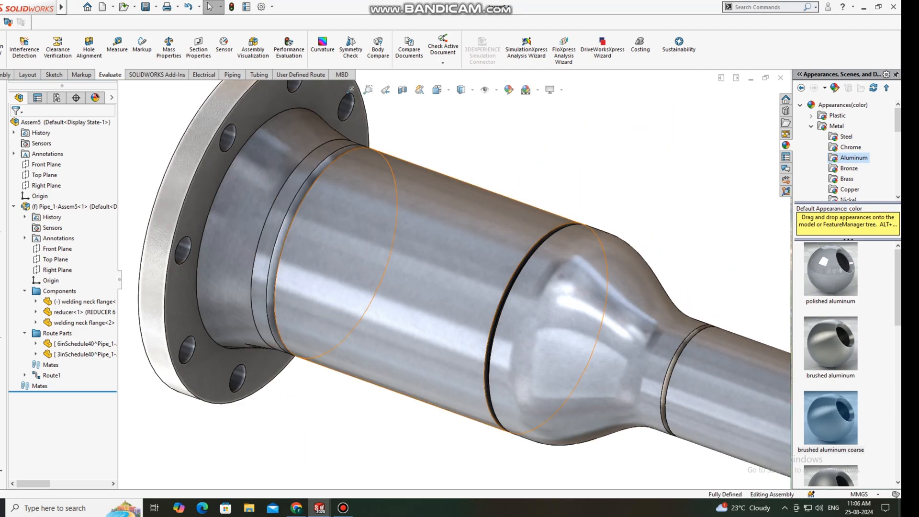
pyautogui.scroll(2, 364, 157)
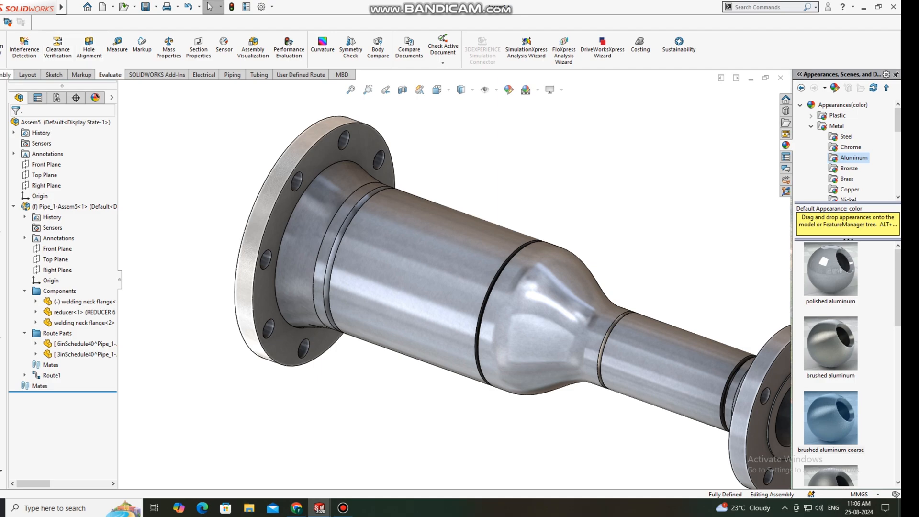
pyautogui.click(6, 74)
pyautogui.click(271, 48)
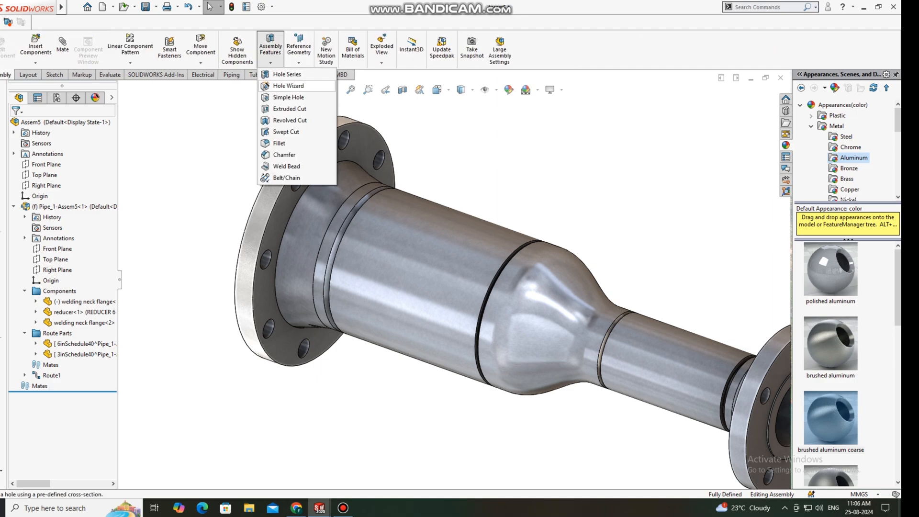
pyautogui.click(282, 166)
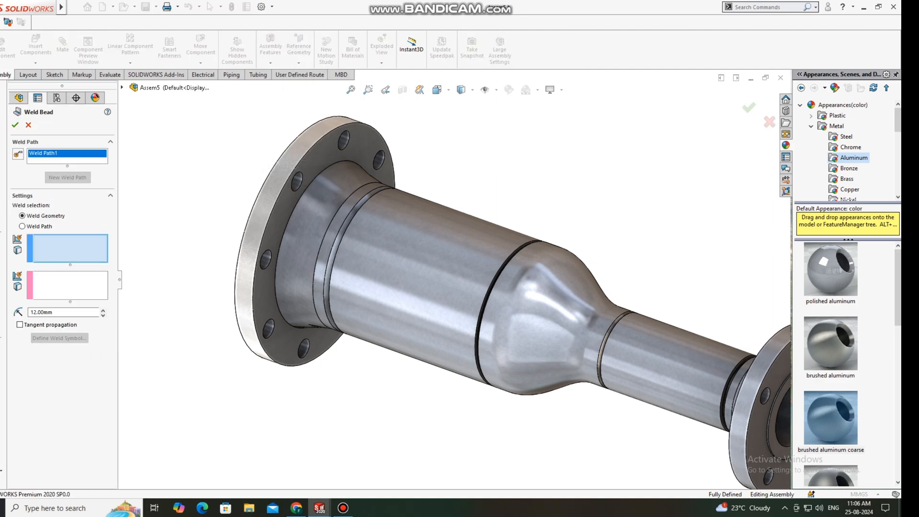
pyautogui.click(23, 226)
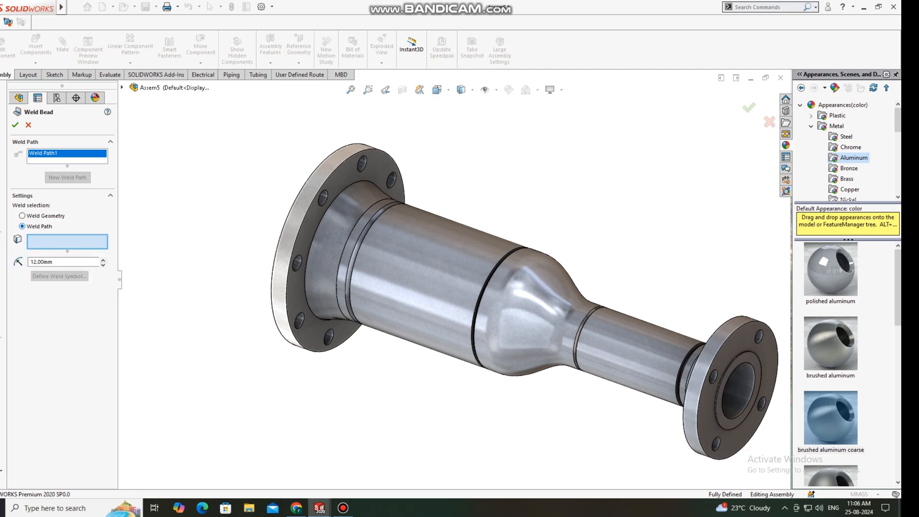
pyautogui.scroll(-5, 345, 266)
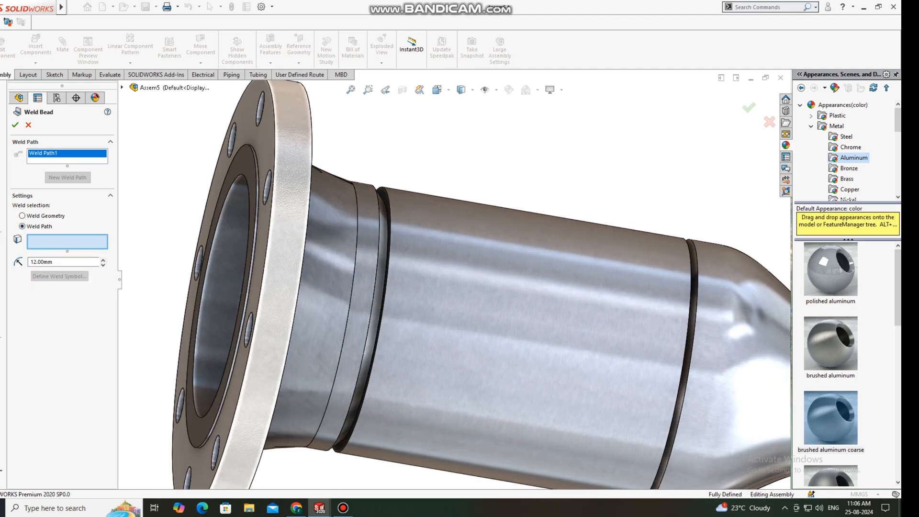
pyautogui.click(346, 265)
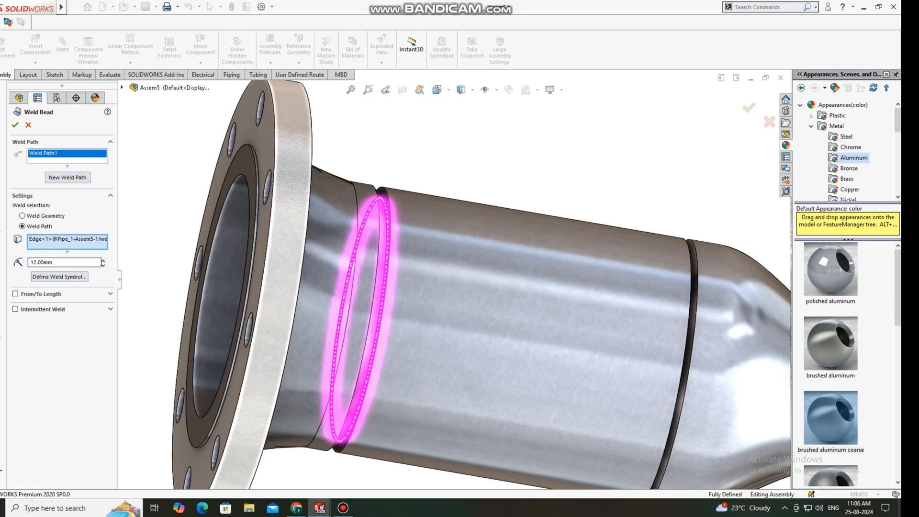
# Step: Add a second 12 mm weld path on the edge between the 6-inch pipe and the reducer's large end
pyautogui.click(67, 177)
pyautogui.scroll(5, 416, 283)
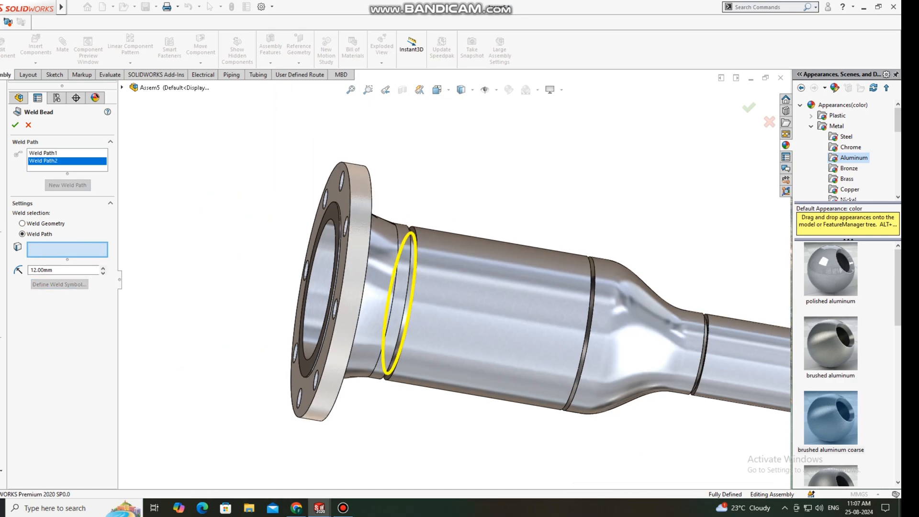
pyautogui.scroll(-6, 416, 282)
pyautogui.moveTo(445, 282); pyautogui.dragTo(388, 282, button='middle')
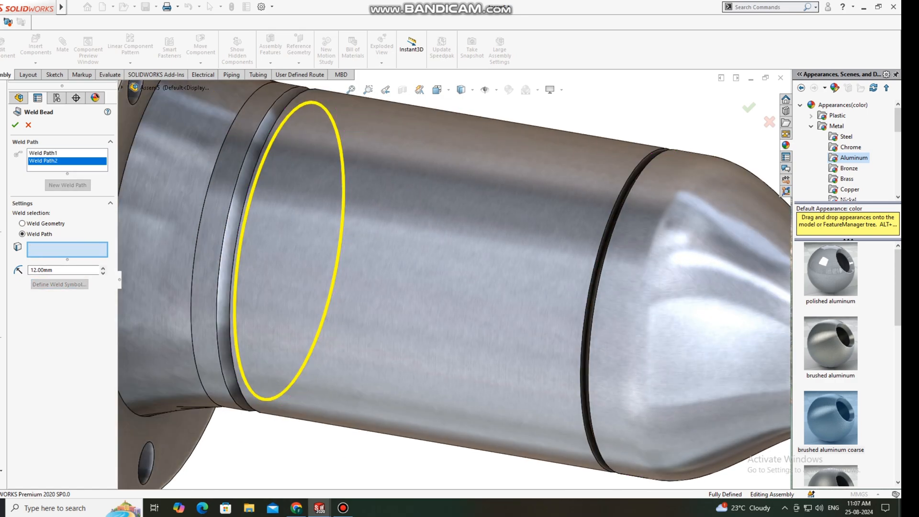
pyautogui.click(592, 287)
pyautogui.scroll(4, 592, 287)
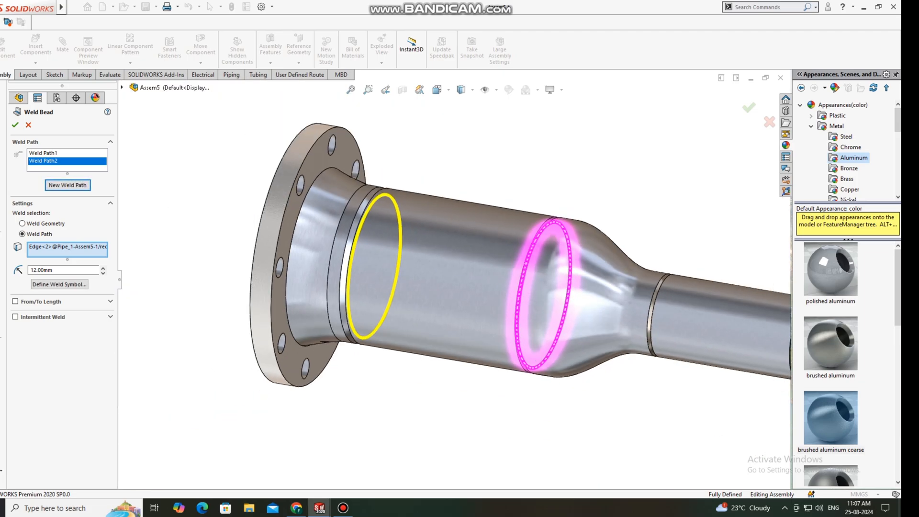
# Step: Add a third 12 mm weld path on the edge between the reducer's small end and the 3-inch pipe
pyautogui.click(67, 184)
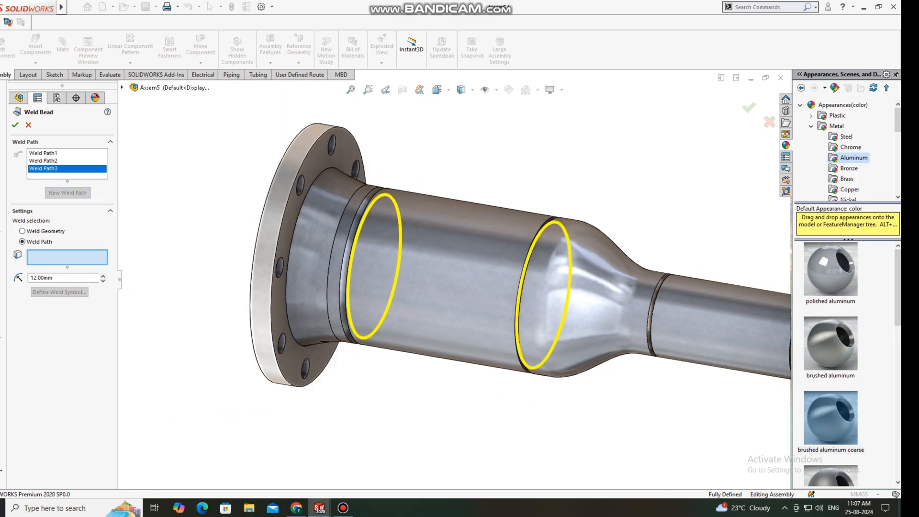
pyautogui.scroll(-5, 751, 304)
pyautogui.scroll(-3, 587, 320)
pyautogui.moveTo(555, 307); pyautogui.dragTo(622, 304, button='middle')
pyautogui.click(477, 220)
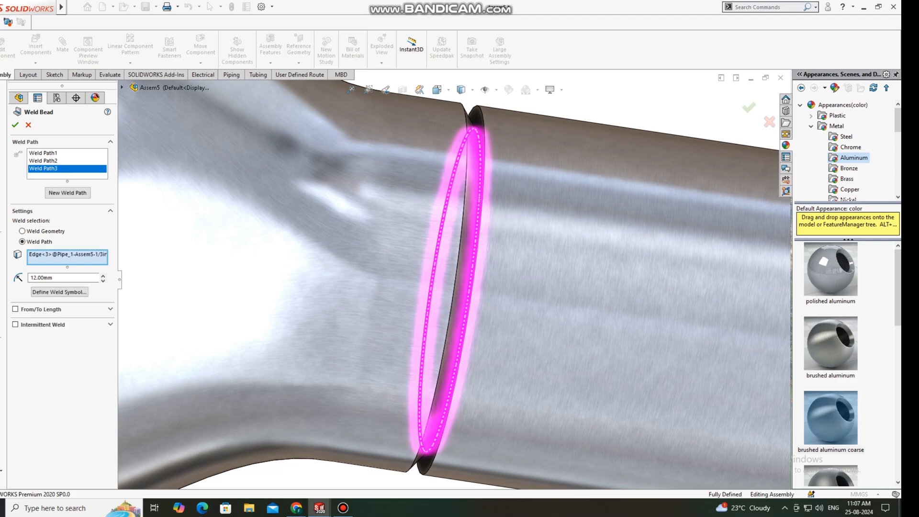
pyautogui.scroll(8, 450, 287)
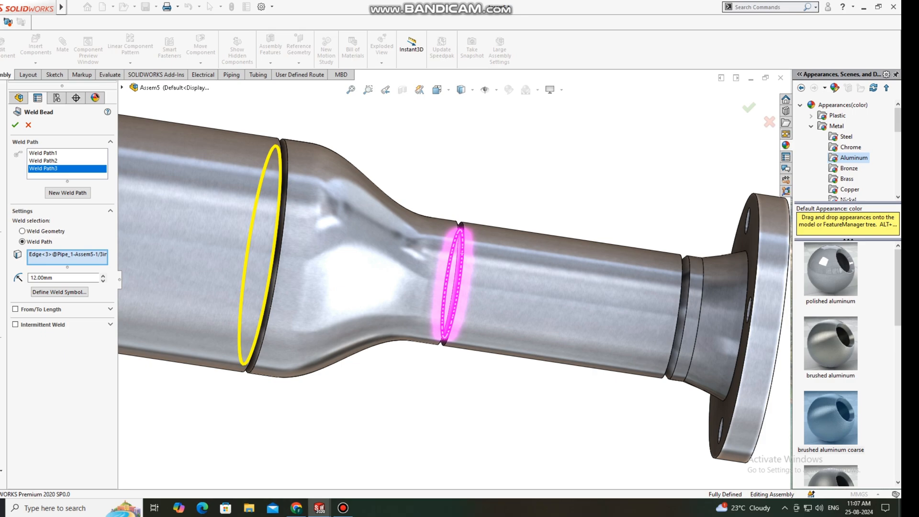
pyautogui.scroll(1, 659, 345)
pyautogui.scroll(-1, 659, 346)
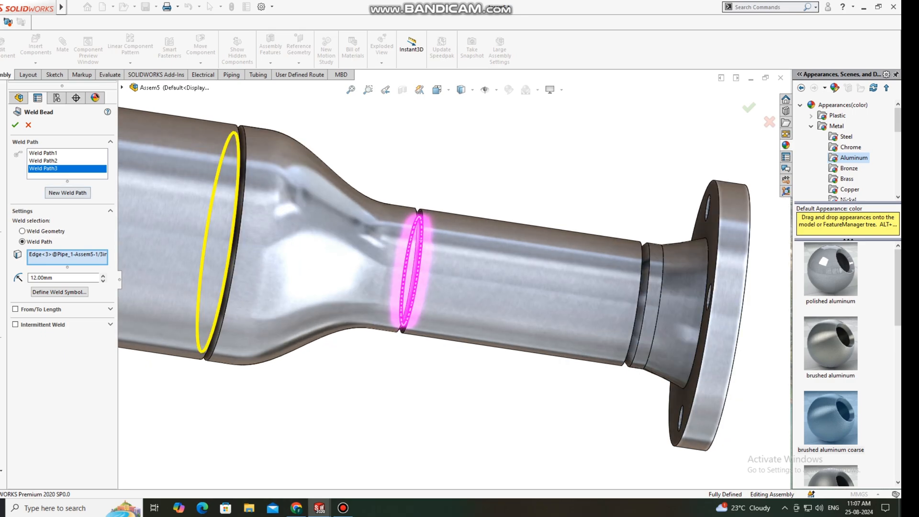
# Step: Add a fourth 12 mm weld path at the joint between the 3-inch pipe and the small flange, and create the weld beads
pyautogui.click(67, 193)
pyautogui.scroll(-6, 604, 272)
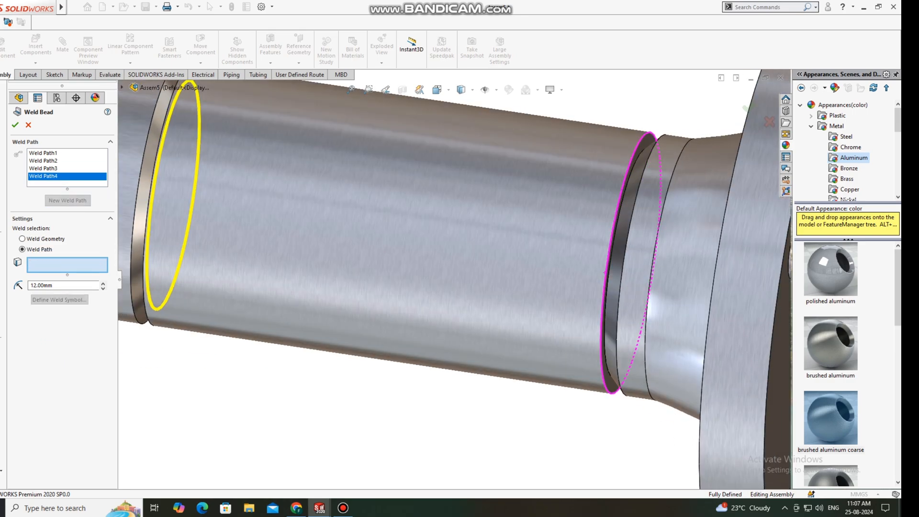
pyautogui.click(605, 272)
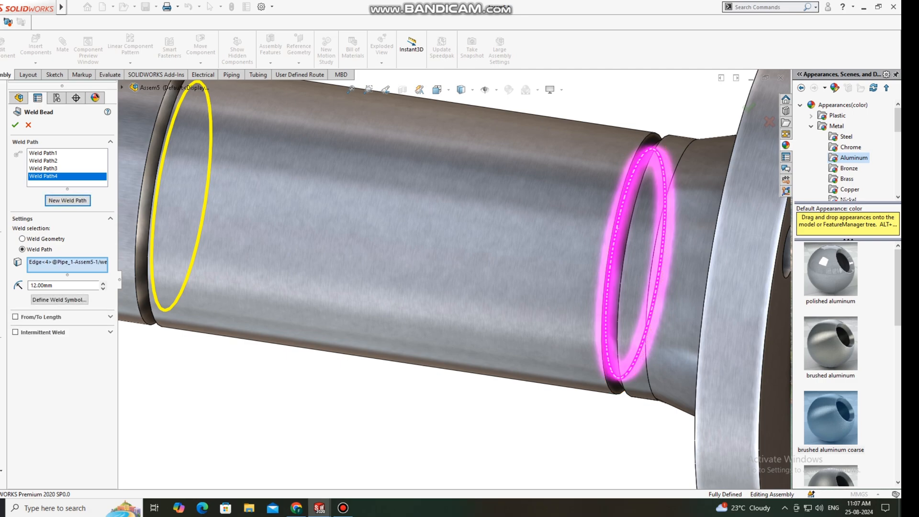
pyautogui.click(15, 125)
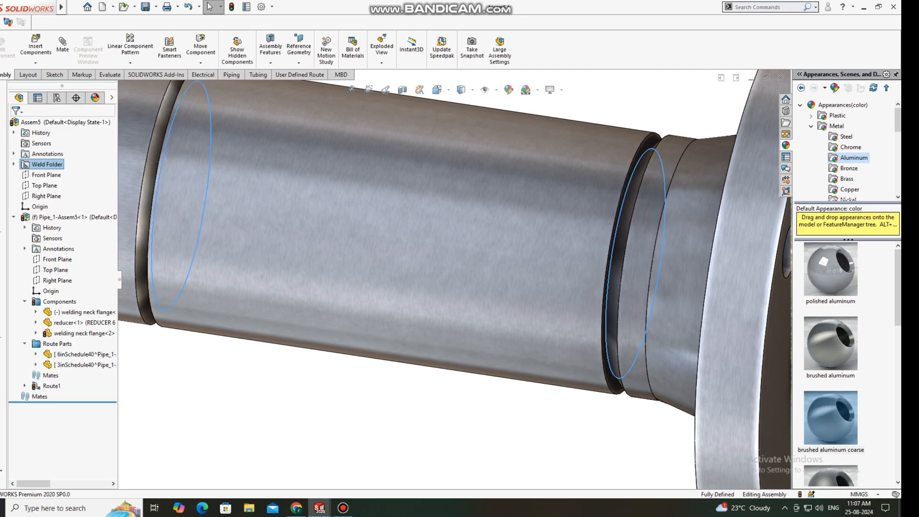
pyautogui.scroll(9, 455, 280)
pyautogui.press('Escape')
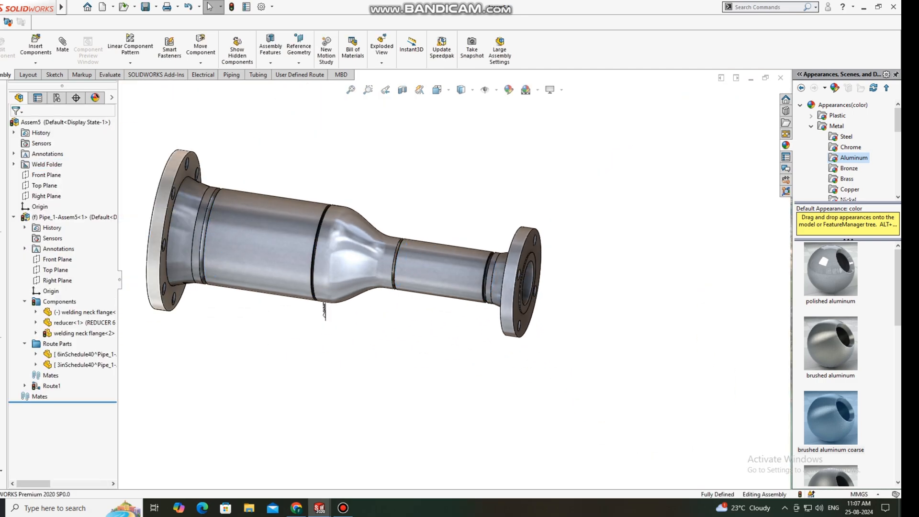
# Step: Show the cosmetic welds of the assembly's weld folder on the spool
pyautogui.scroll(2, 259, 297)
pyautogui.scroll(-3, 259, 297)
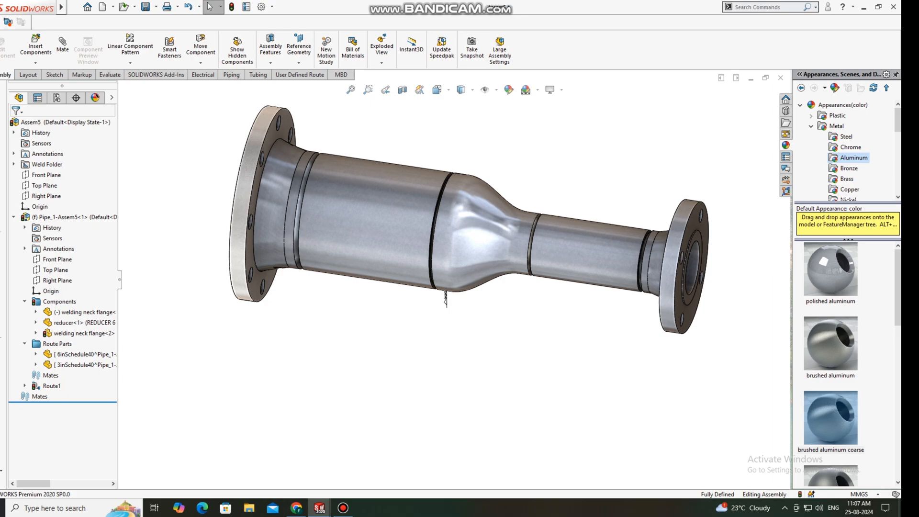
pyautogui.rightClick(38, 164)
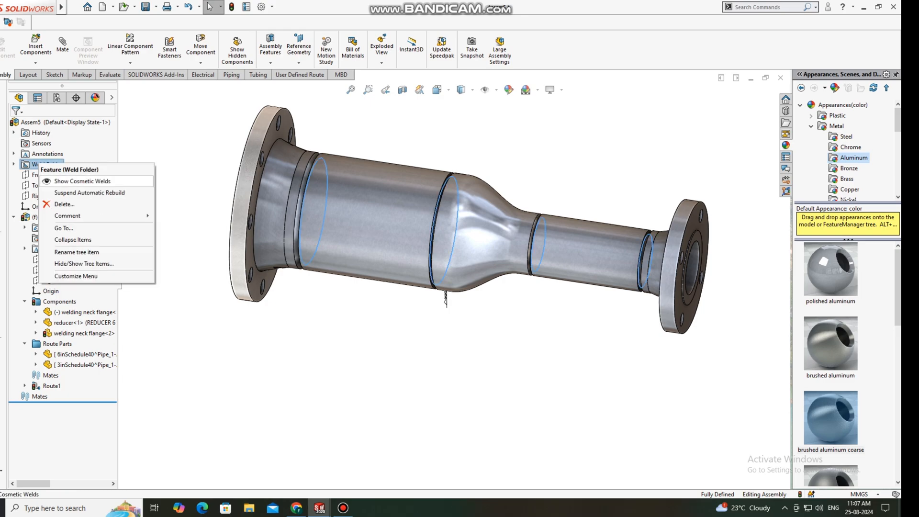
pyautogui.click(76, 182)
pyautogui.press('Escape')
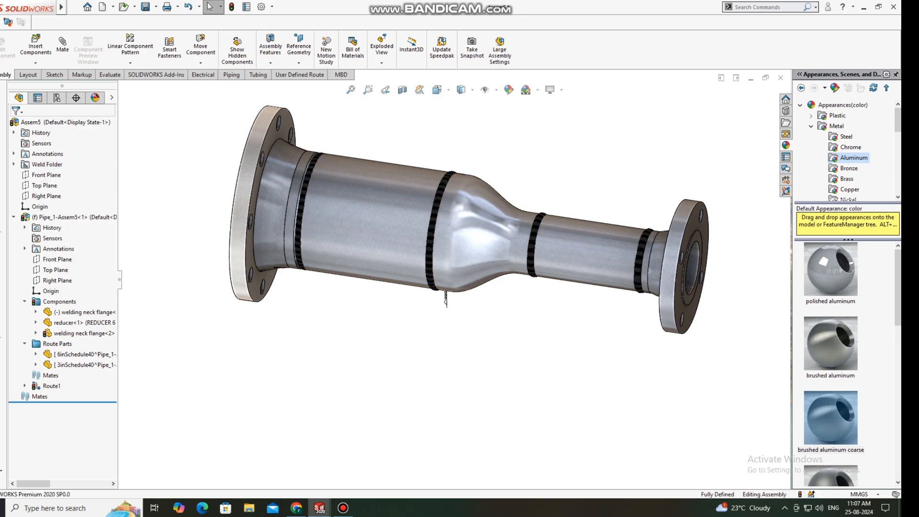
# Step: Examine the cosmetic weld beads and weld symbols around the outside of the four spool joints
pyautogui.click(445, 299)
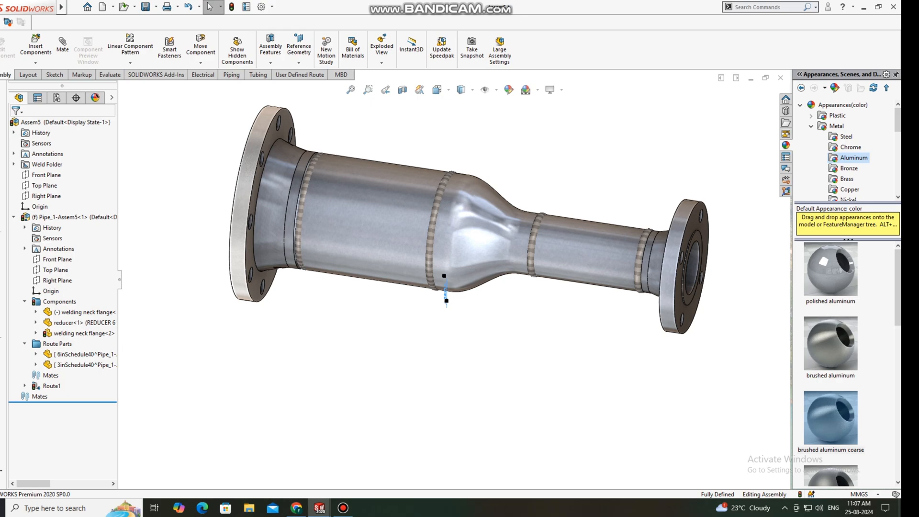
pyautogui.moveTo(400, 297); pyautogui.dragTo(457, 285, button='middle')
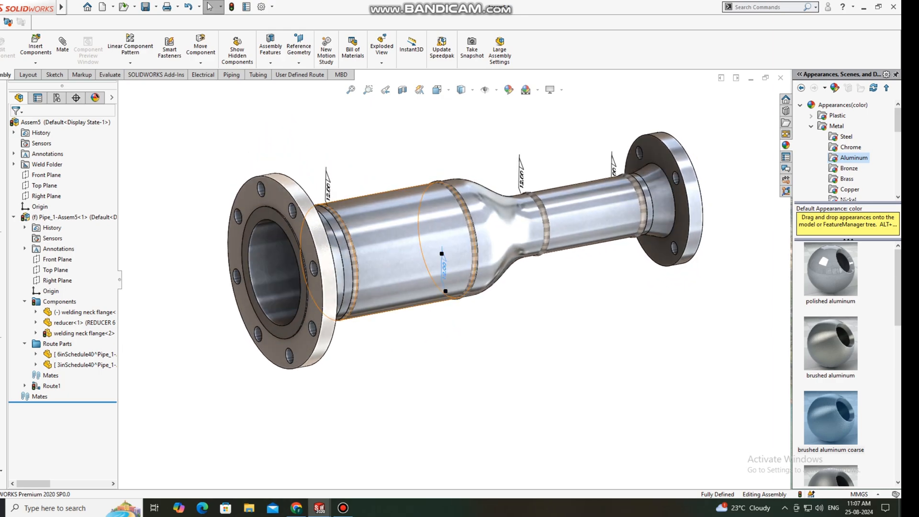
pyautogui.scroll(-2, 393, 225)
pyautogui.scroll(1, 394, 228)
pyautogui.moveTo(394, 227); pyautogui.dragTo(398, 247, button='middle')
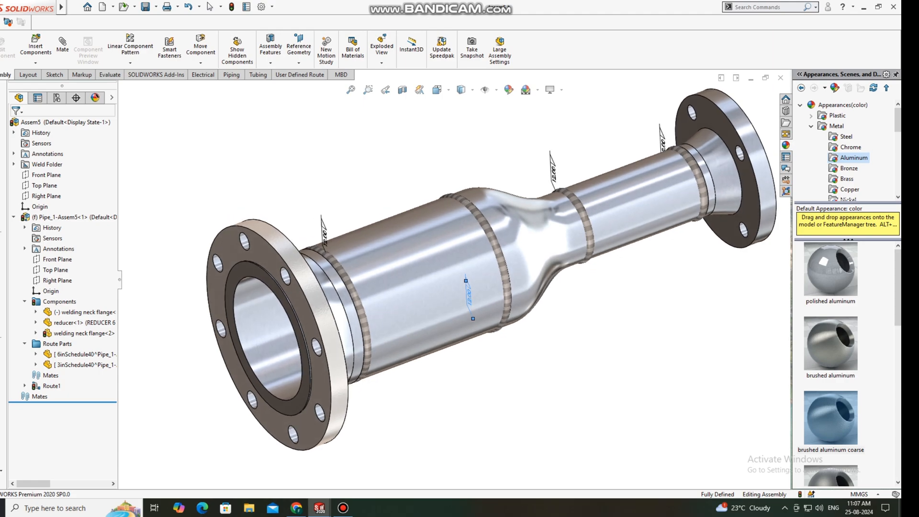
pyautogui.scroll(1, 627, 225)
pyautogui.scroll(-1, 627, 225)
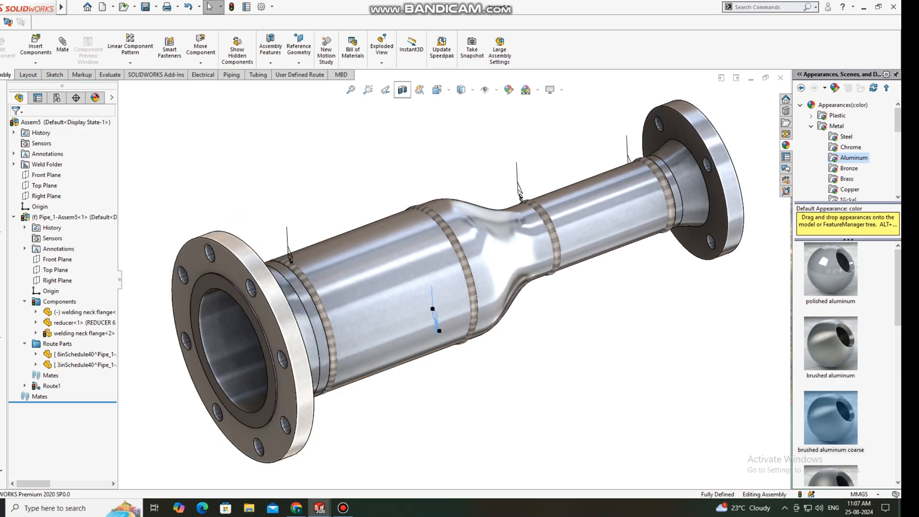
# Step: Section the assembly along the Top Plane and inspect the weld beads on the inside of the joints
pyautogui.click(402, 90)
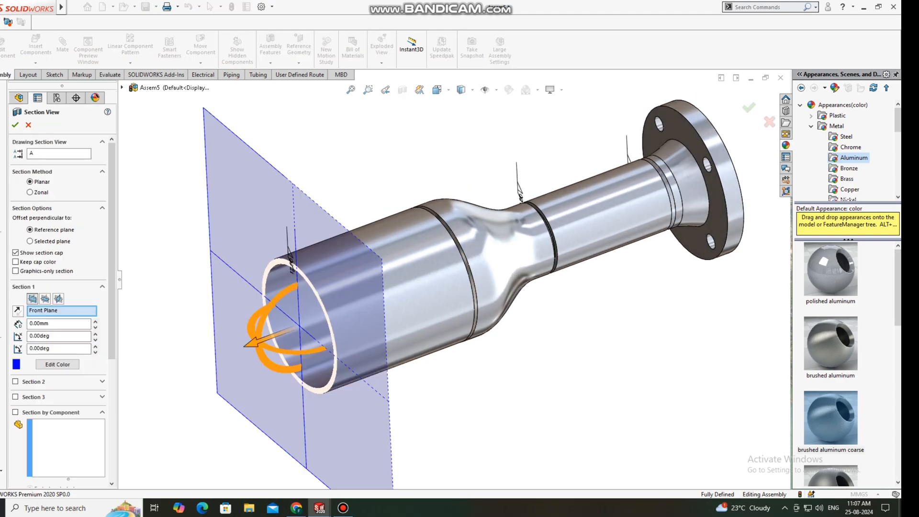
pyautogui.click(45, 298)
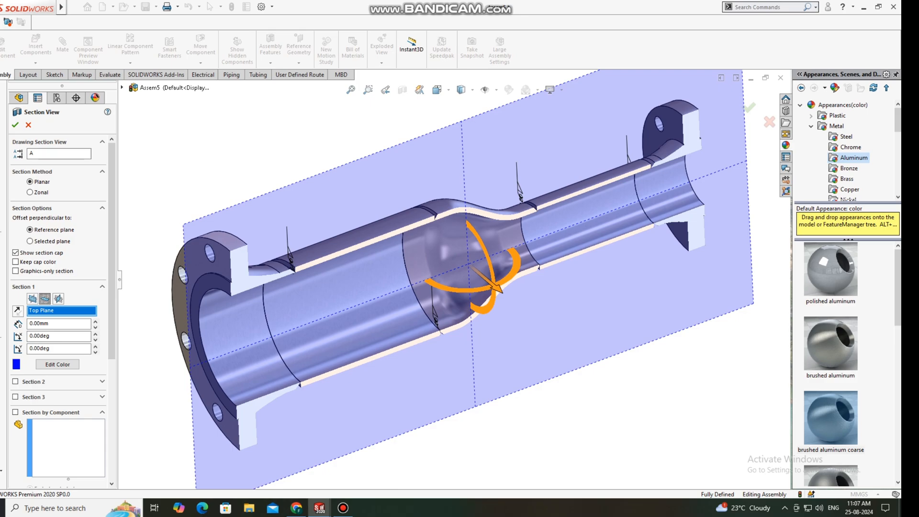
pyautogui.click(15, 125)
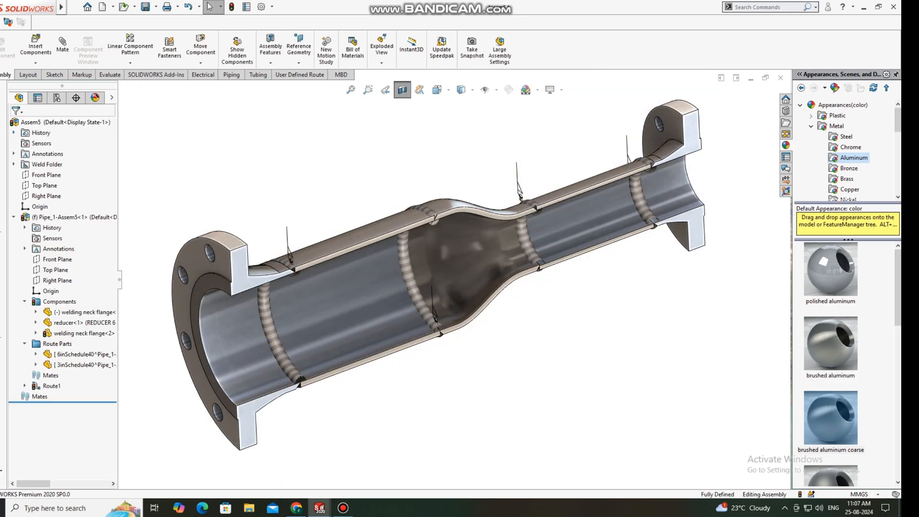
pyautogui.moveTo(429, 302); pyautogui.dragTo(450, 243, button='middle')
pyautogui.scroll(-3, 316, 278)
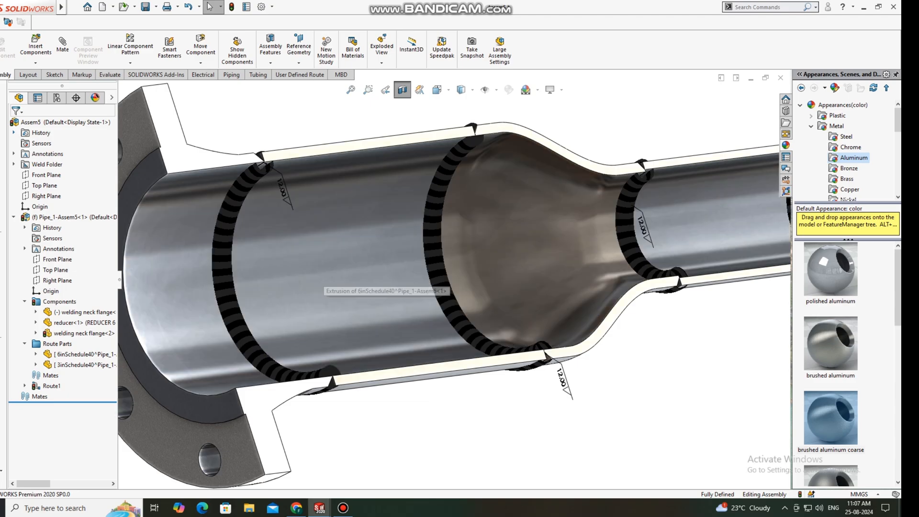
pyautogui.moveTo(322, 286); pyautogui.dragTo(366, 315, button='middle')
pyautogui.scroll(3, 359, 320)
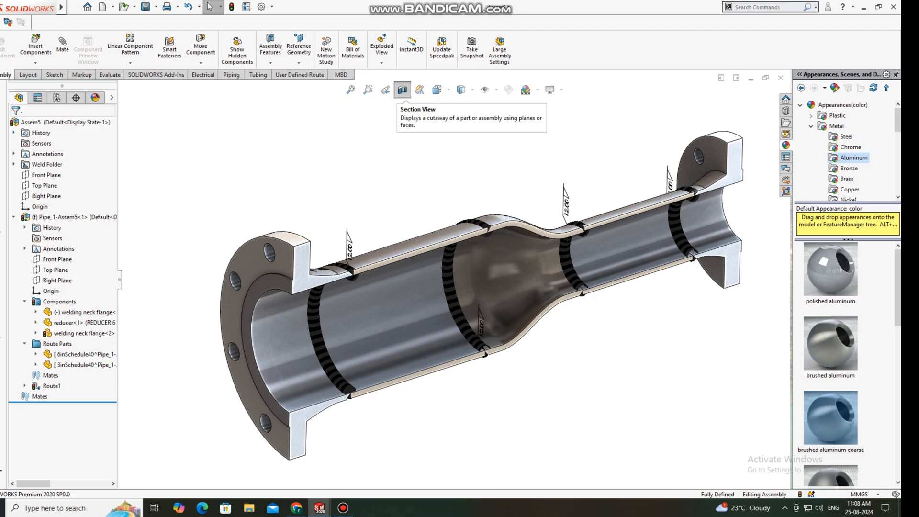
# Step: Turn off the section view and look over the complete welded spool
pyautogui.click(402, 90)
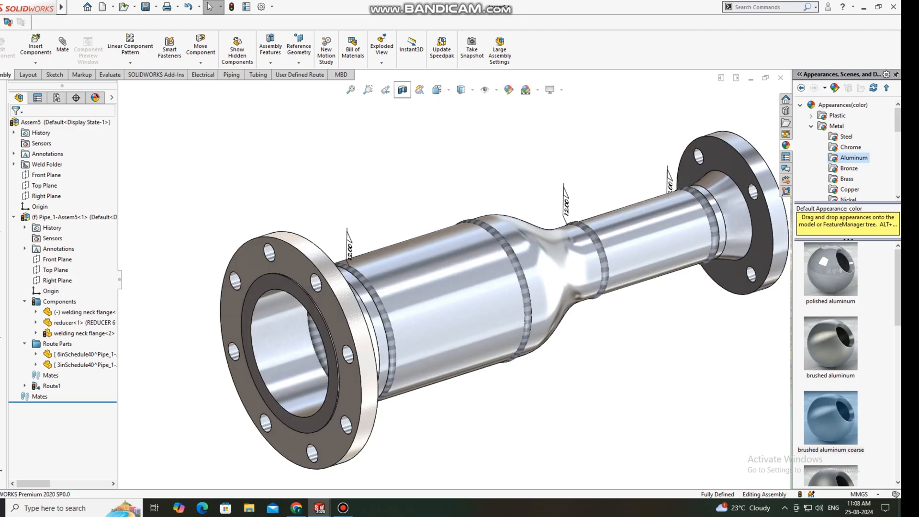
pyautogui.scroll(-3, 505, 321)
pyautogui.moveTo(505, 321); pyautogui.dragTo(524, 338, button='middle')
pyautogui.scroll(1, 522, 338)
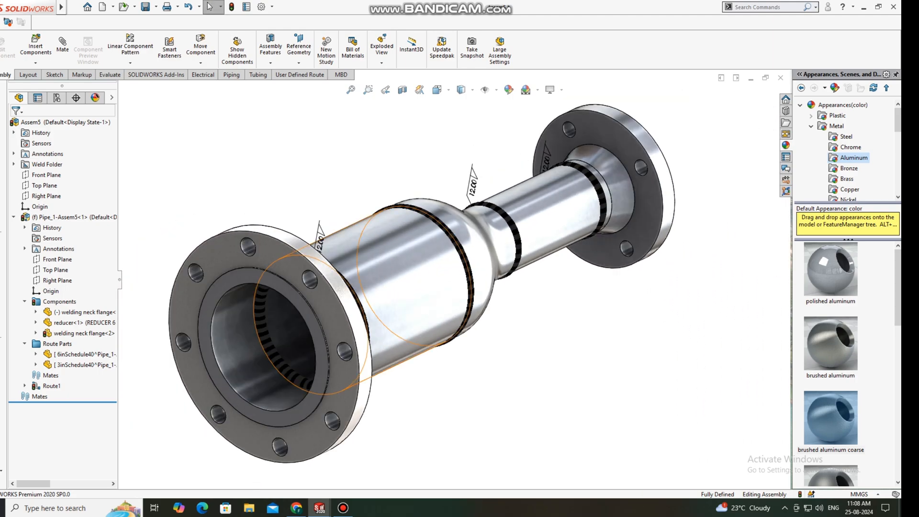
pyautogui.click(320, 243)
pyautogui.hotkey('ctrl', 'v')
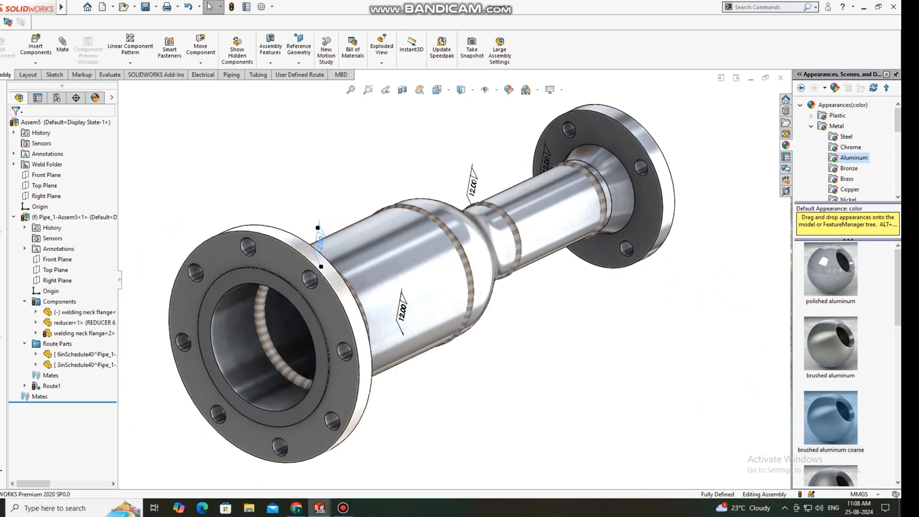
pyautogui.click(343, 507)
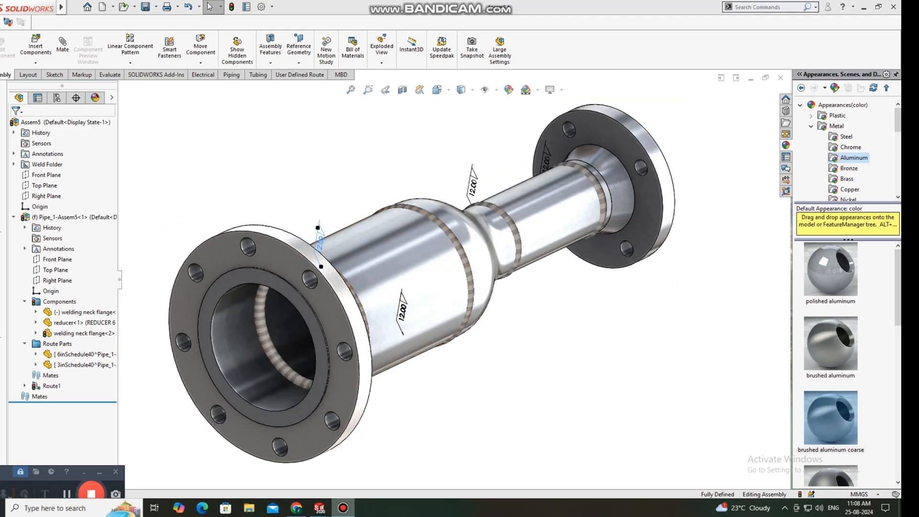